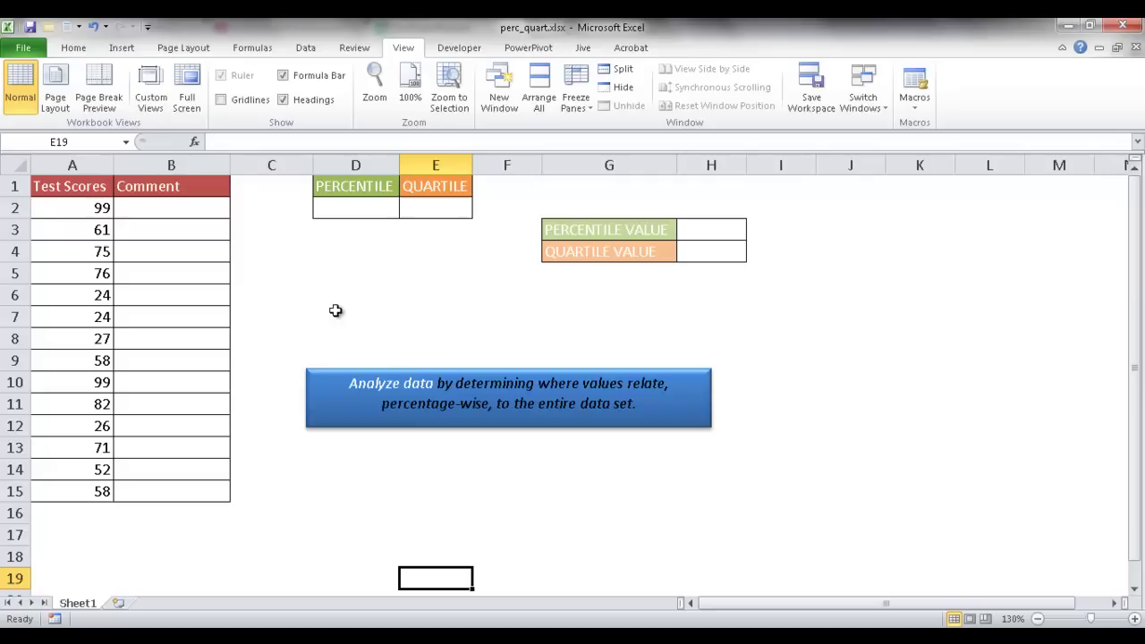
# Enter a PERCENTILE formula in D2 over test scores A2:A15 with a k value of .9
pyautogui.click(362, 209)
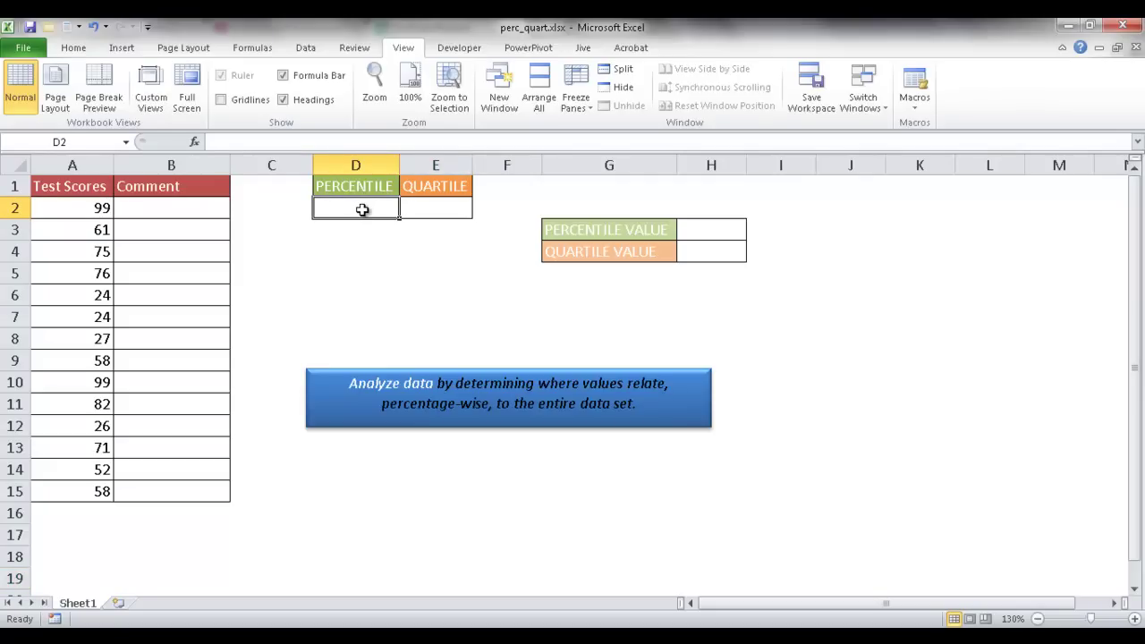
pyautogui.write('=perc')
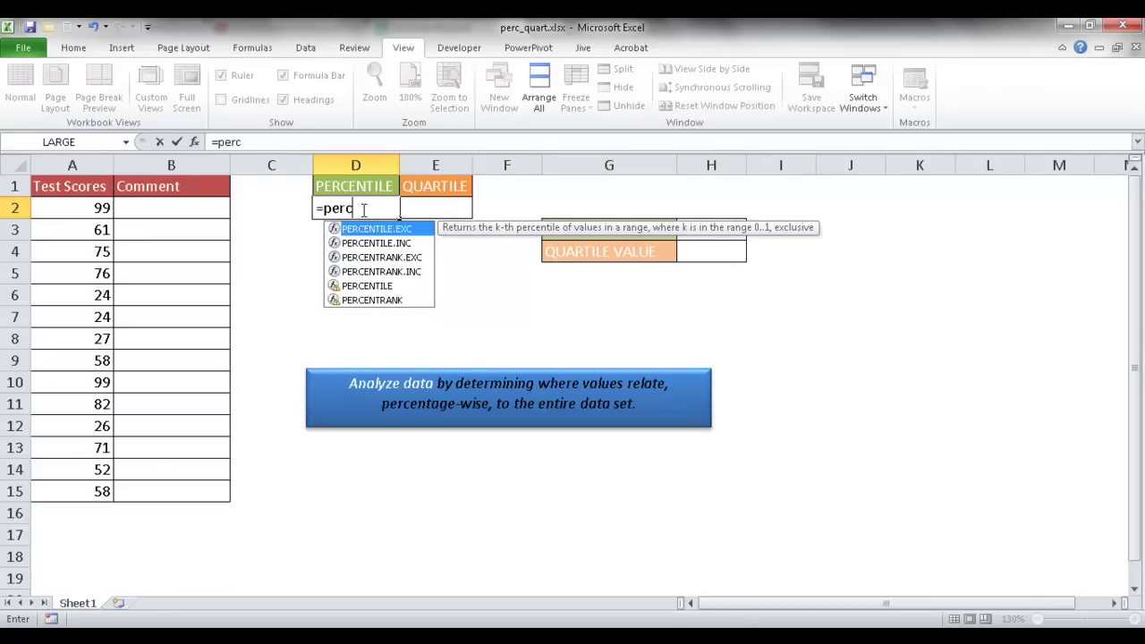
pyautogui.doubleClick(362, 286)
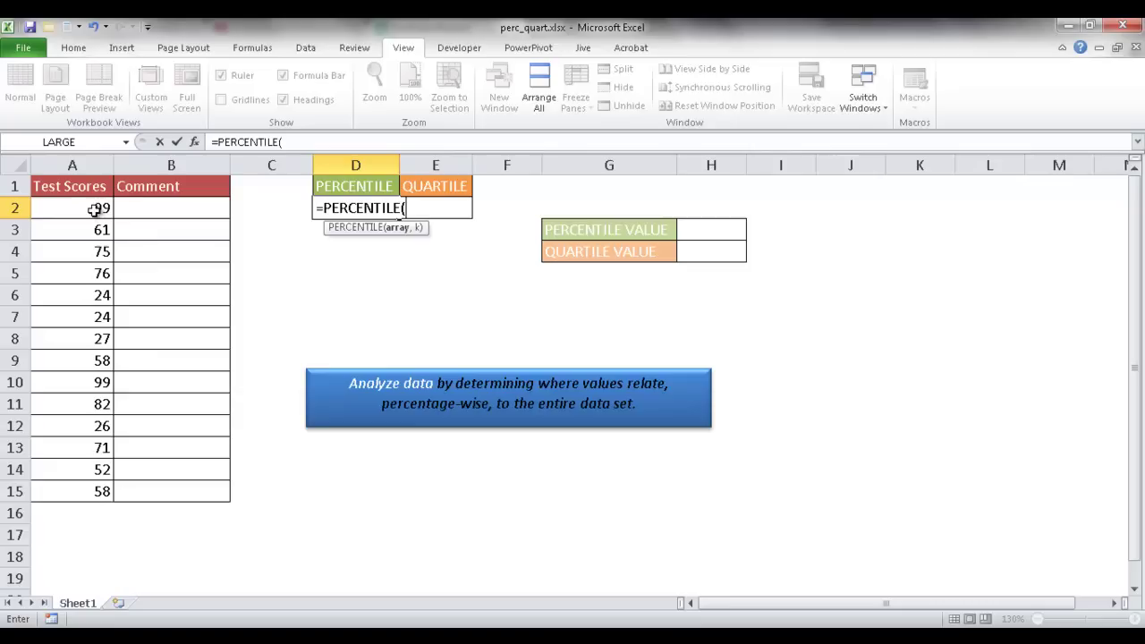
pyautogui.moveTo(94, 208); pyautogui.dragTo(85, 488)
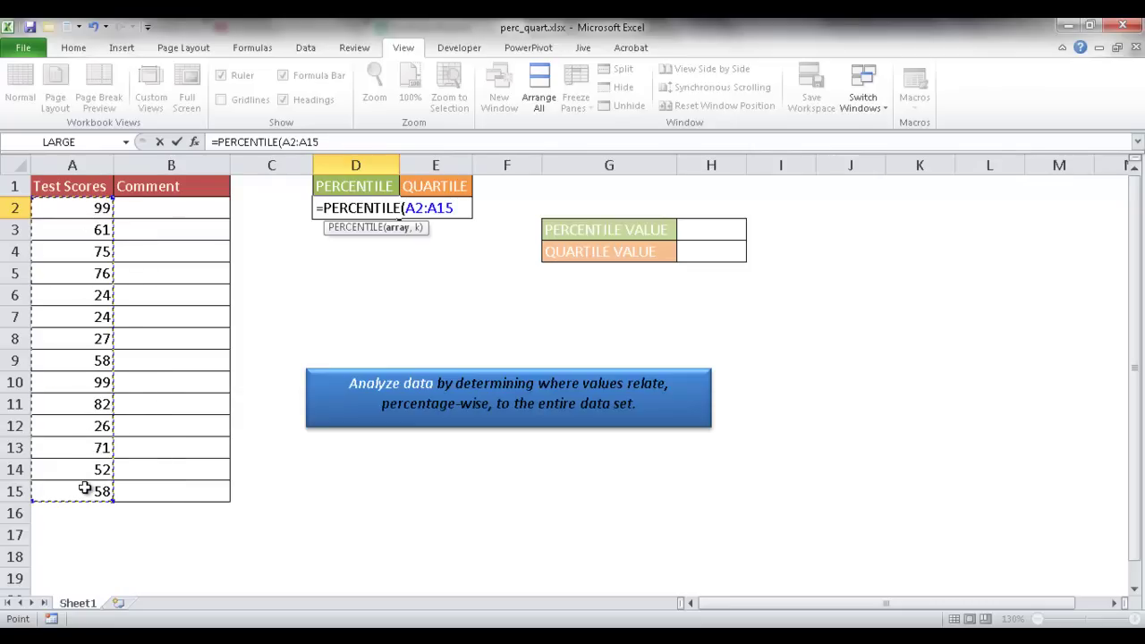
pyautogui.write(',')
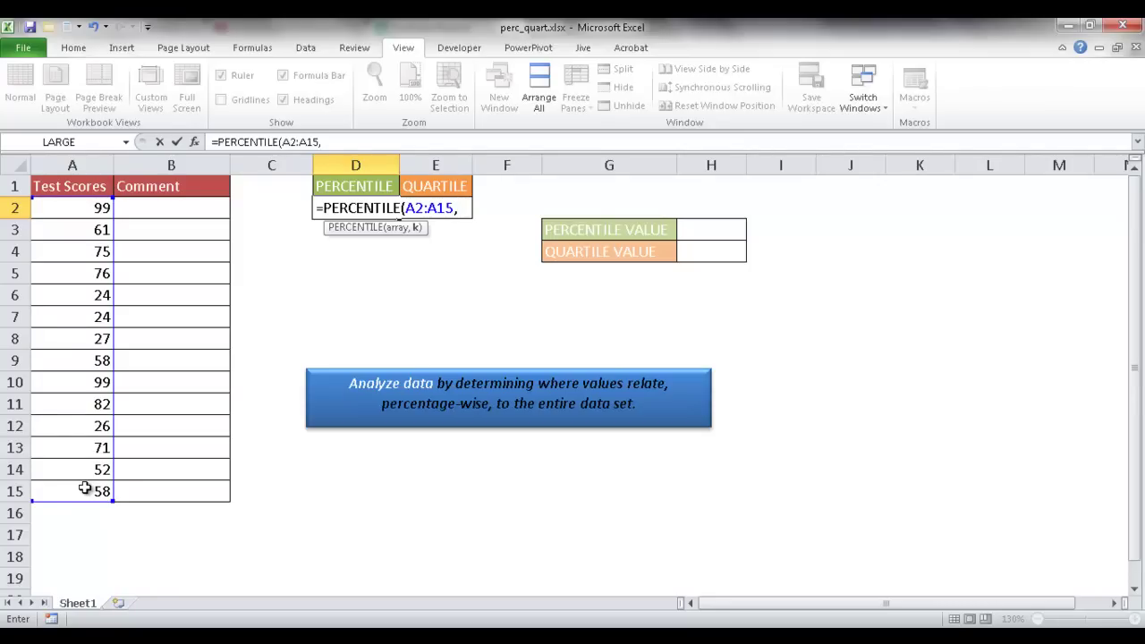
pyautogui.write('.9')
pyautogui.write(')')
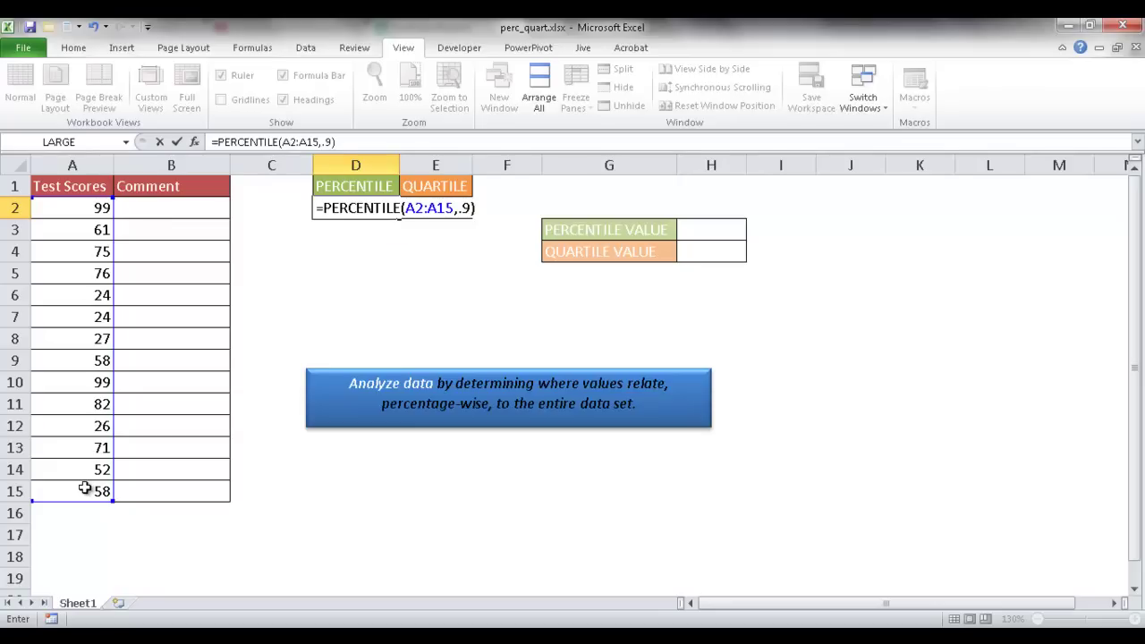
pyautogui.press('Return')
# Replace the k argument of the PERCENTILE formula in D2 with the absolute reference $H$3
pyautogui.click(349, 208)
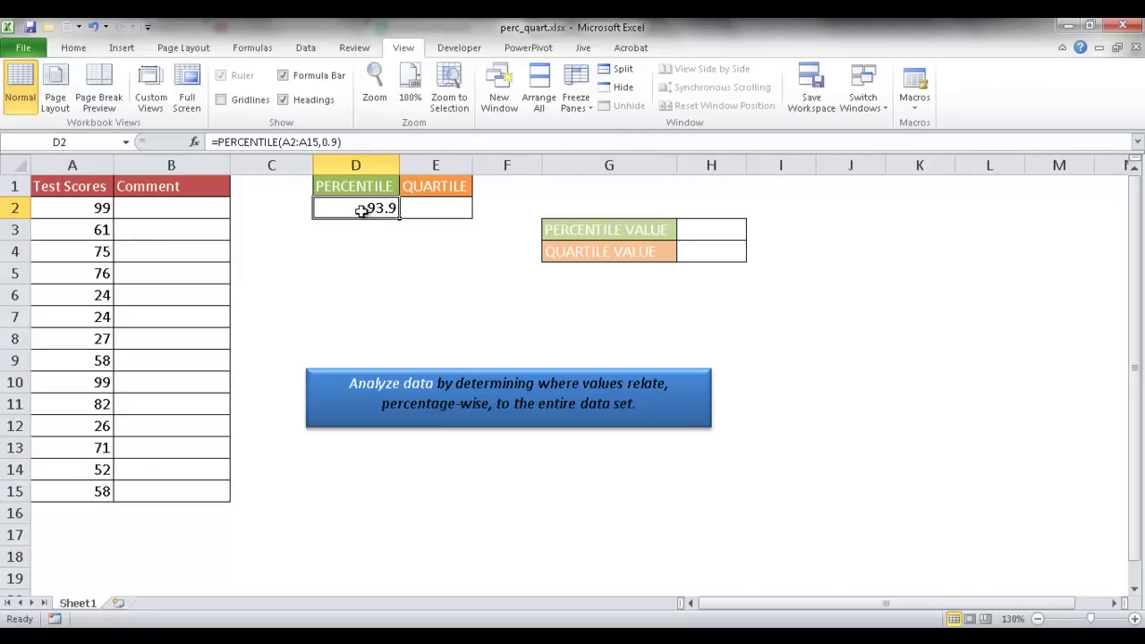
pyautogui.click(338, 141)
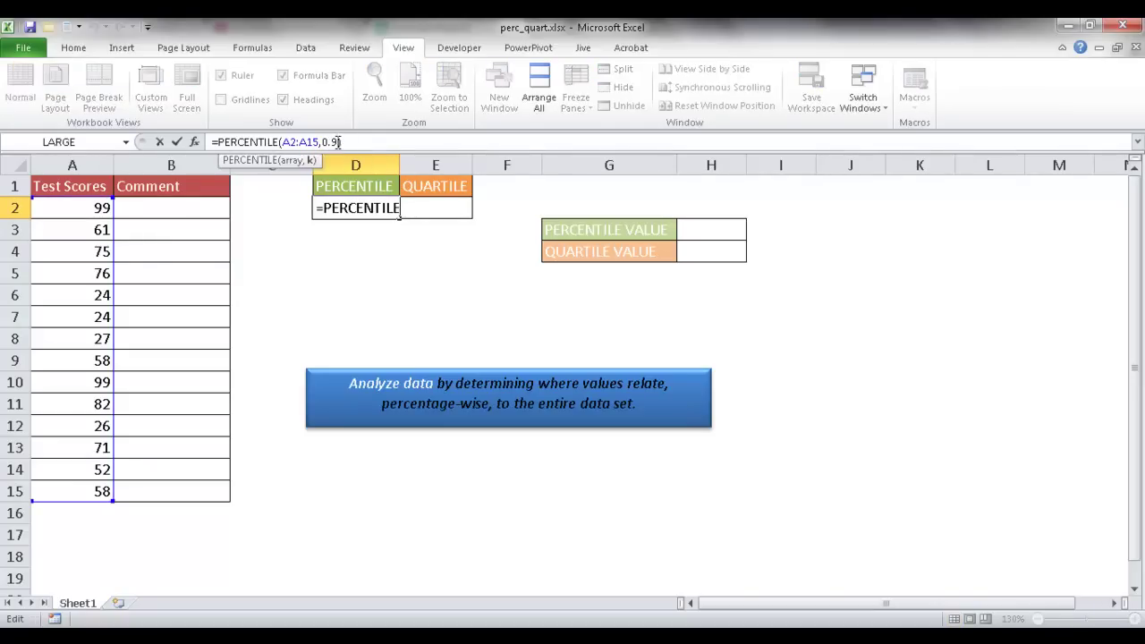
pyautogui.press('BackSpace')
pyautogui.press('BackSpace')
pyautogui.press('BackSpace')
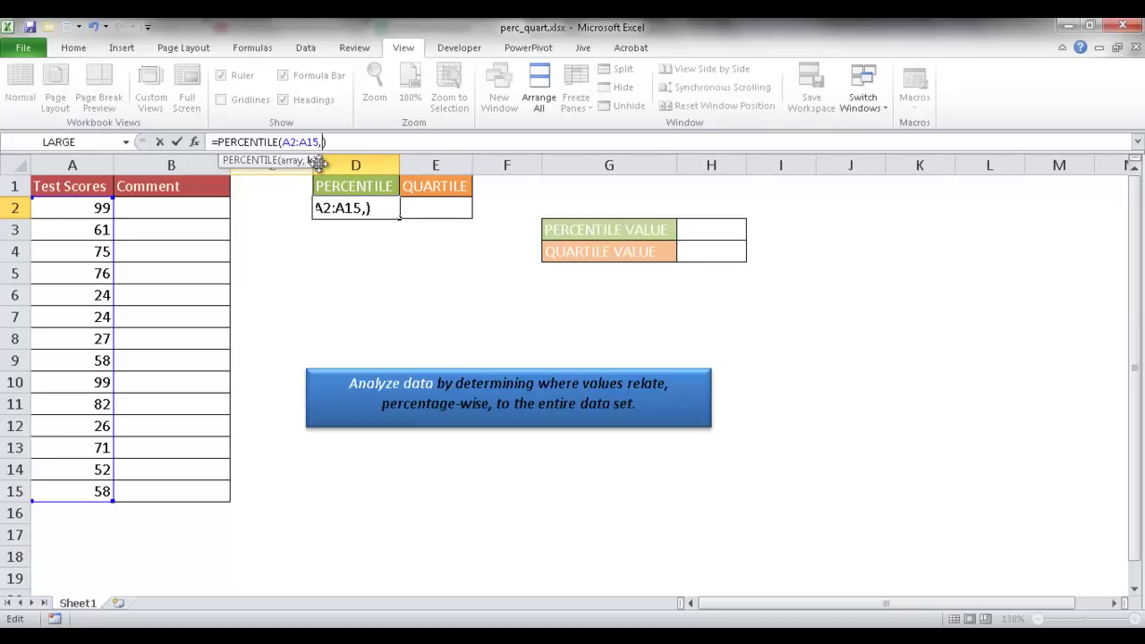
pyautogui.click(701, 228)
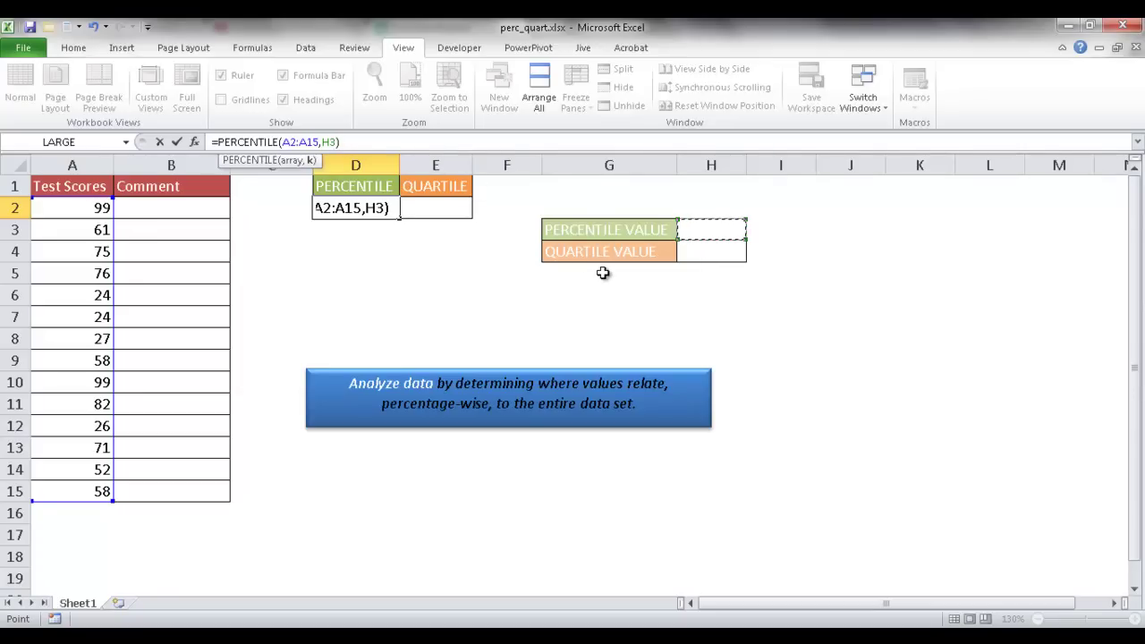
pyautogui.press('F4')
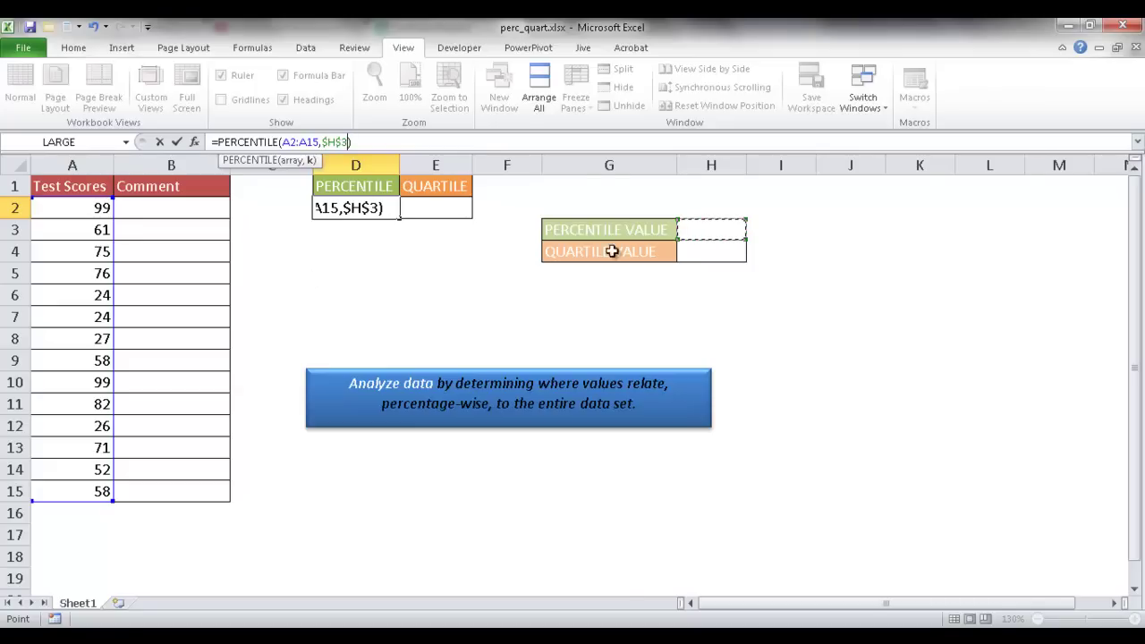
pyautogui.press('Return')
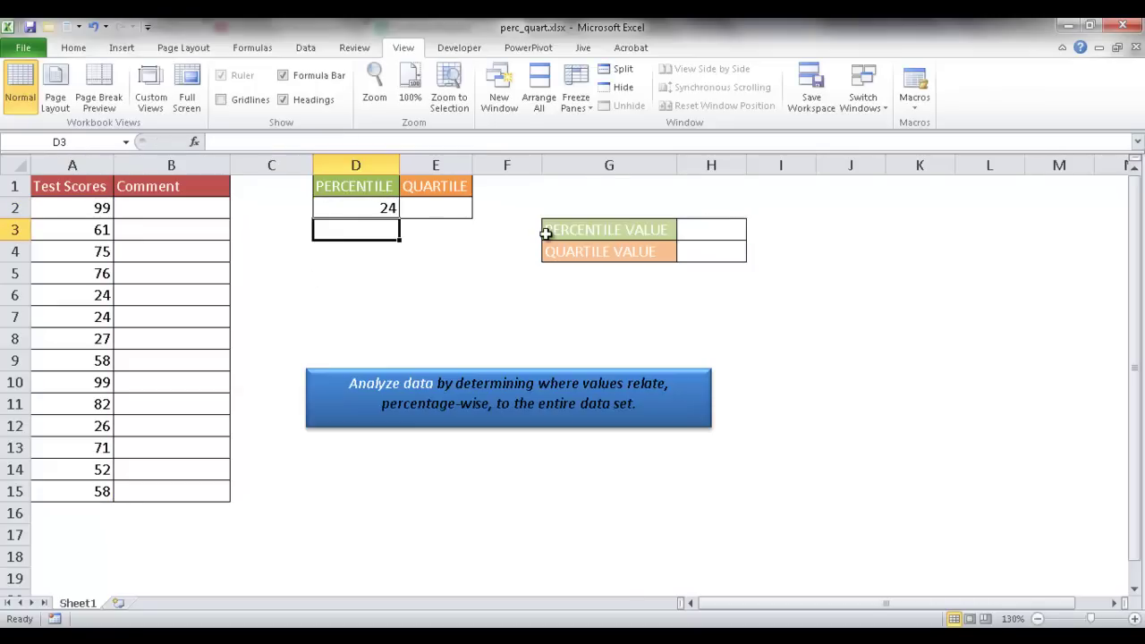
pyautogui.press('Up')
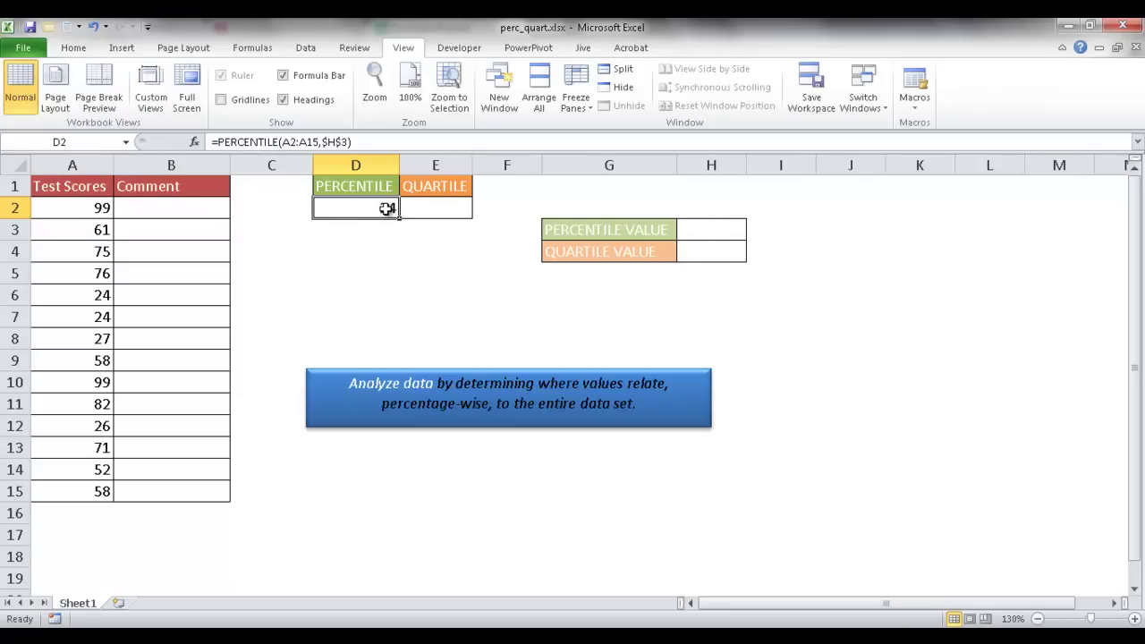
# Set the percentile value in H3 to .8
pyautogui.click(707, 230)
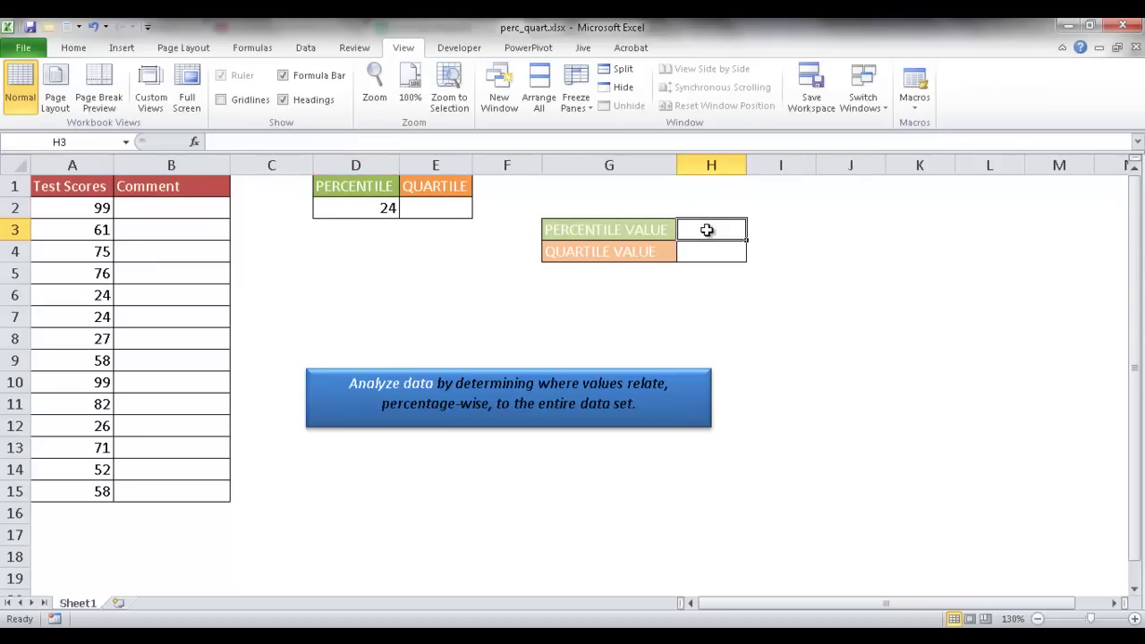
pyautogui.write('.')
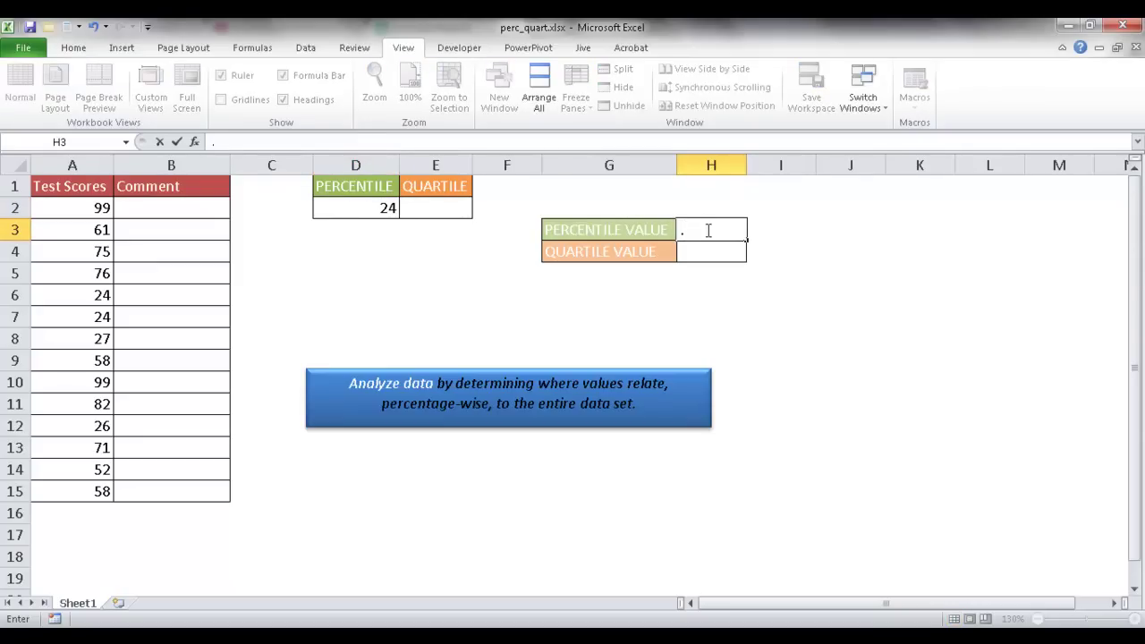
pyautogui.write('8')
pyautogui.press('Return')
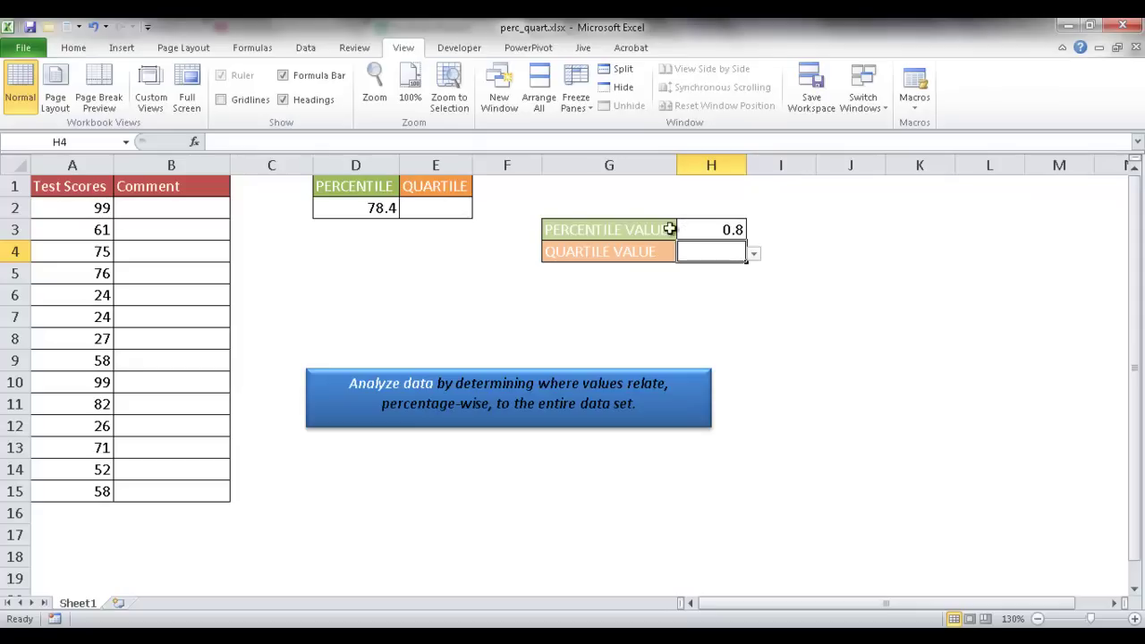
# Enter a QUARTILE formula in E2 over test scores A2:A15 with the absolute reference $H$4 as its quart argument
pyautogui.click(450, 209)
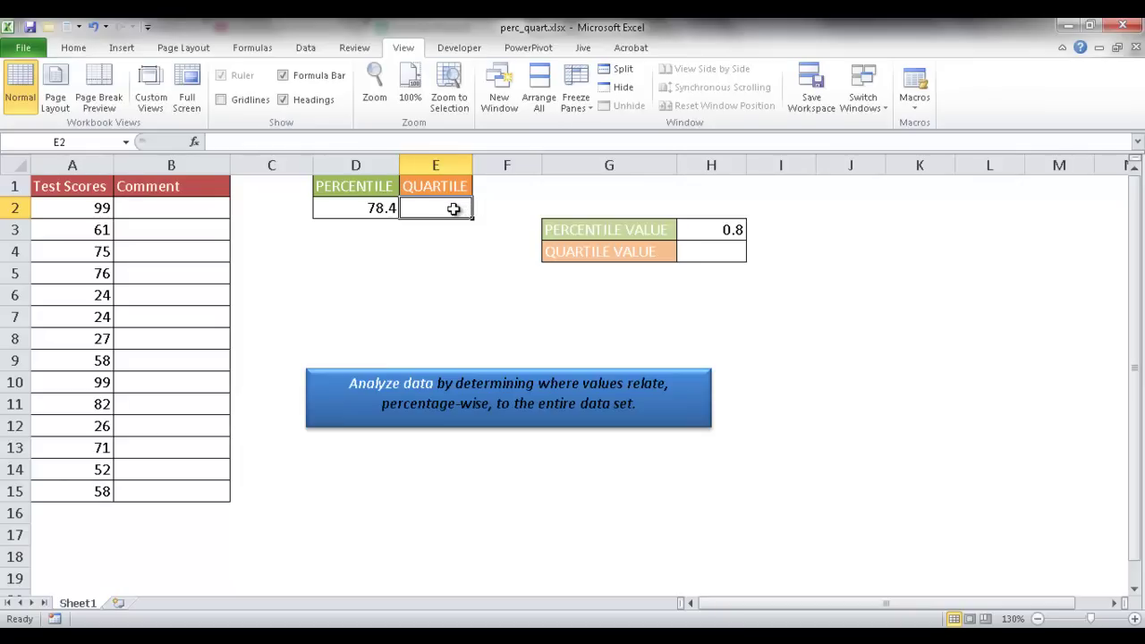
pyautogui.write('=')
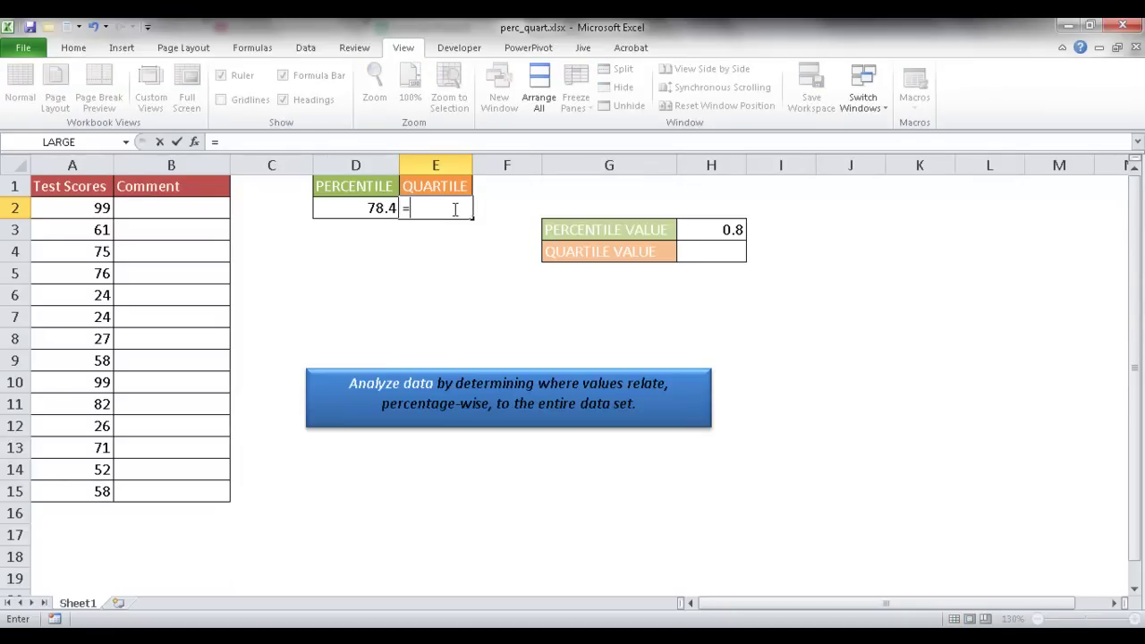
pyautogui.write('quar')
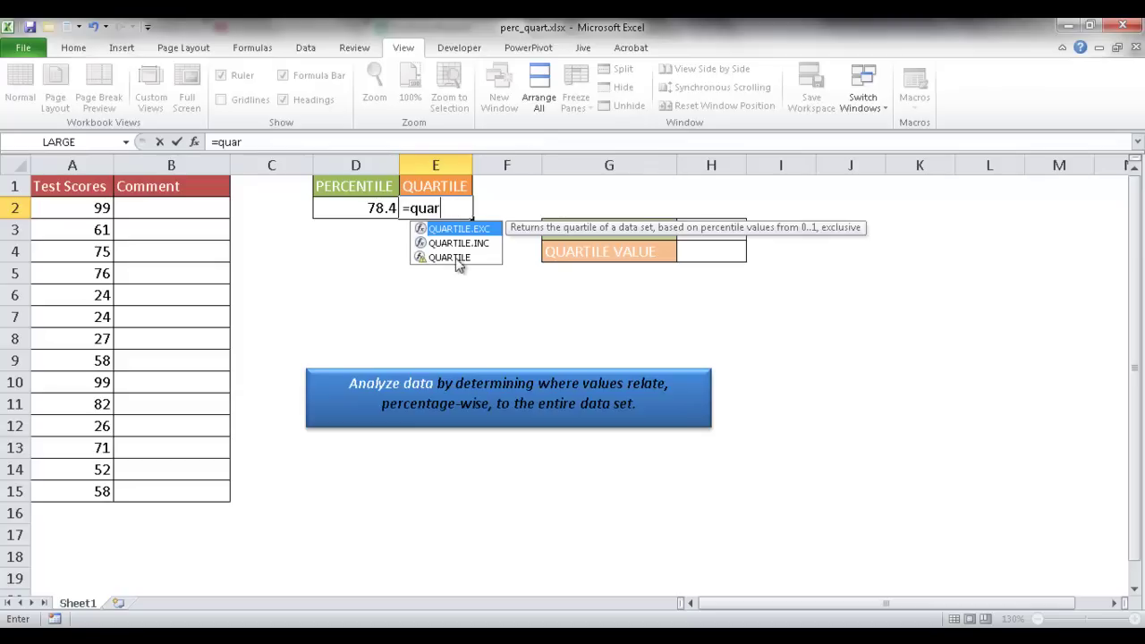
pyautogui.doubleClick(457, 257)
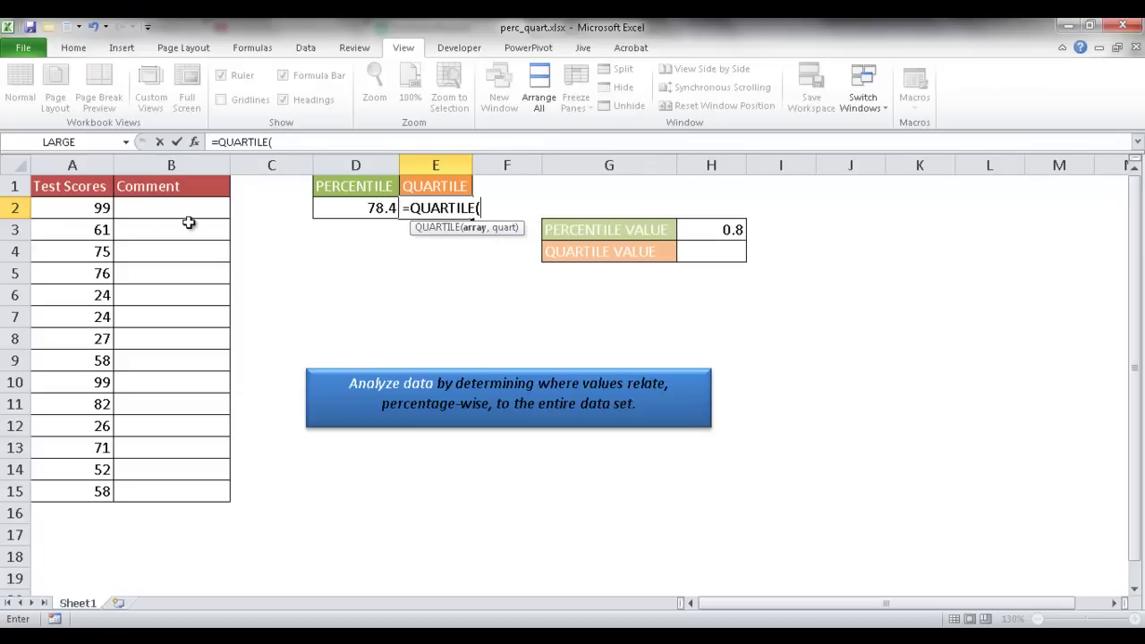
pyautogui.moveTo(95, 210); pyautogui.dragTo(90, 491)
pyautogui.write(',')
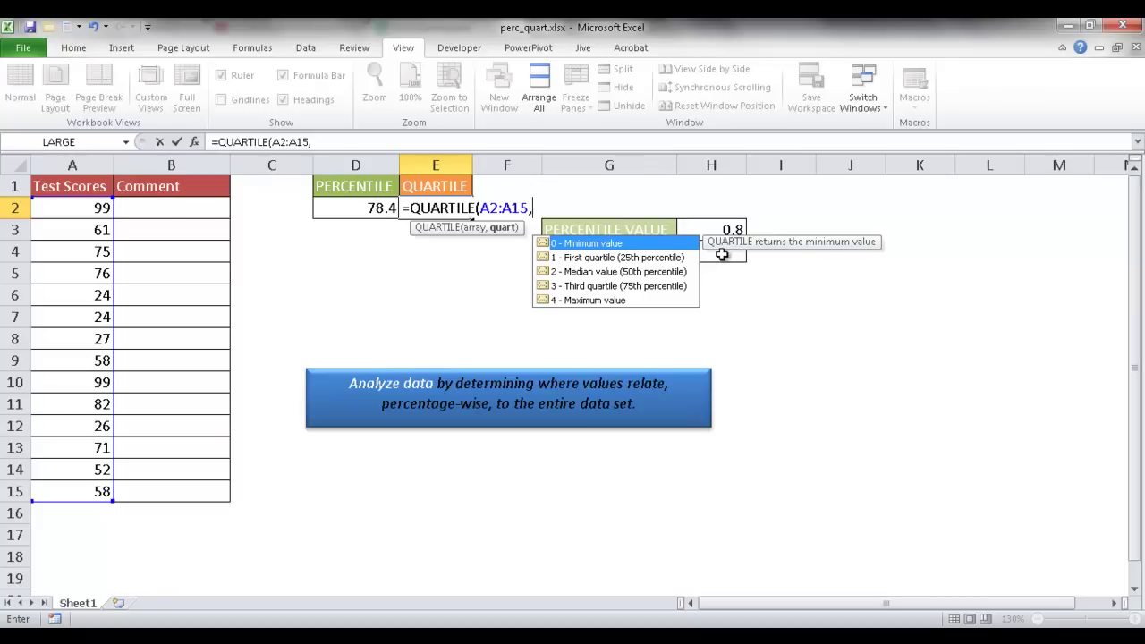
pyautogui.click(720, 254)
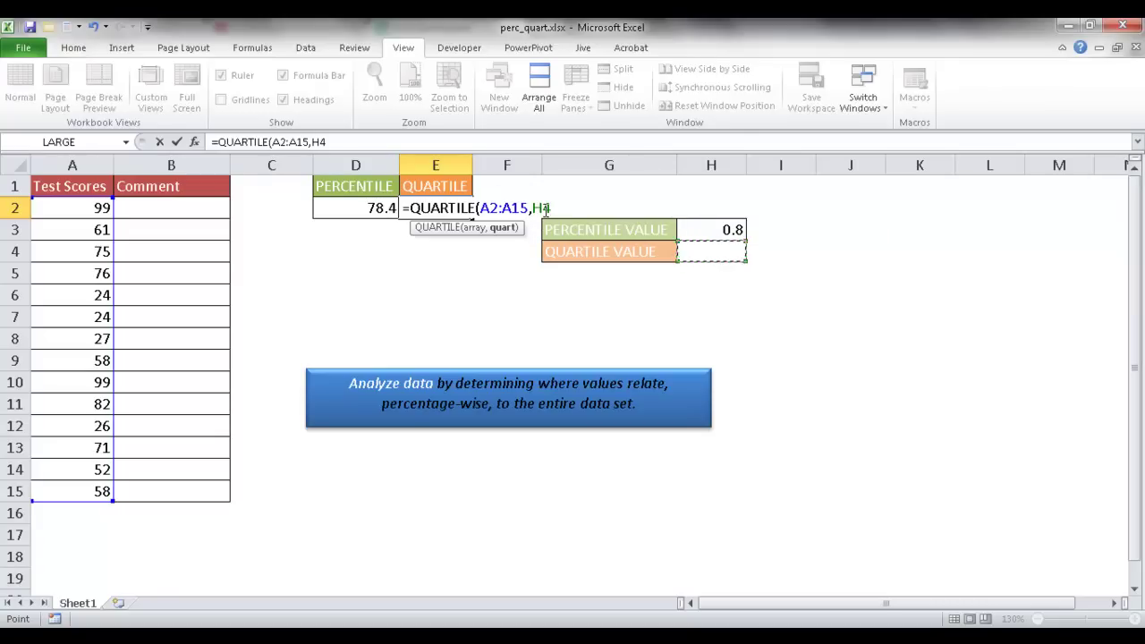
pyautogui.press('F4')
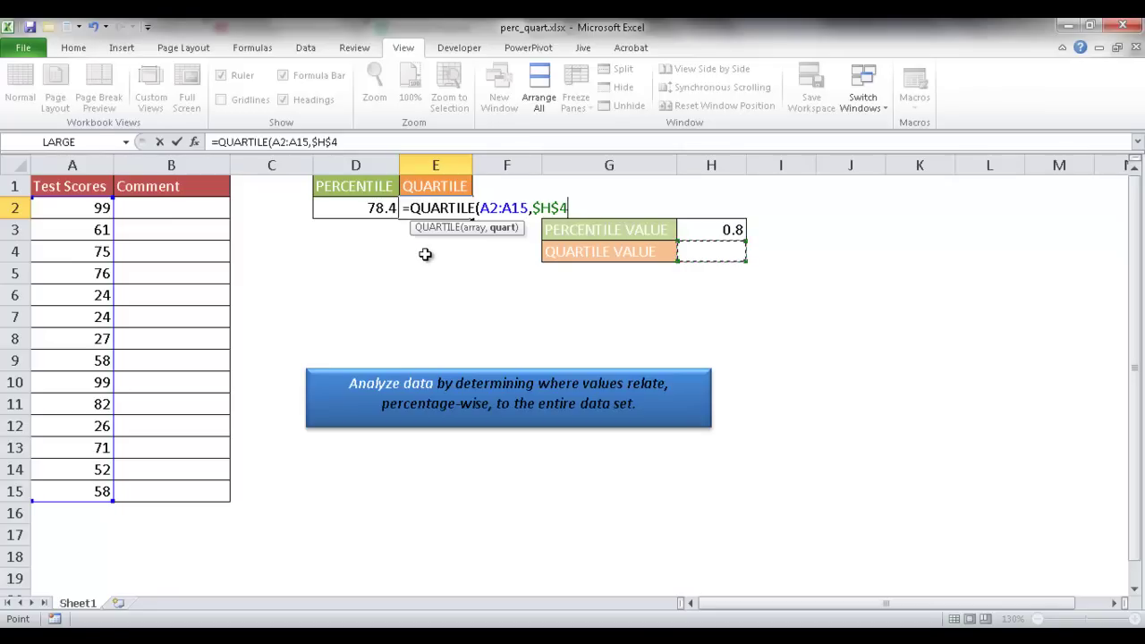
pyautogui.press('Return')
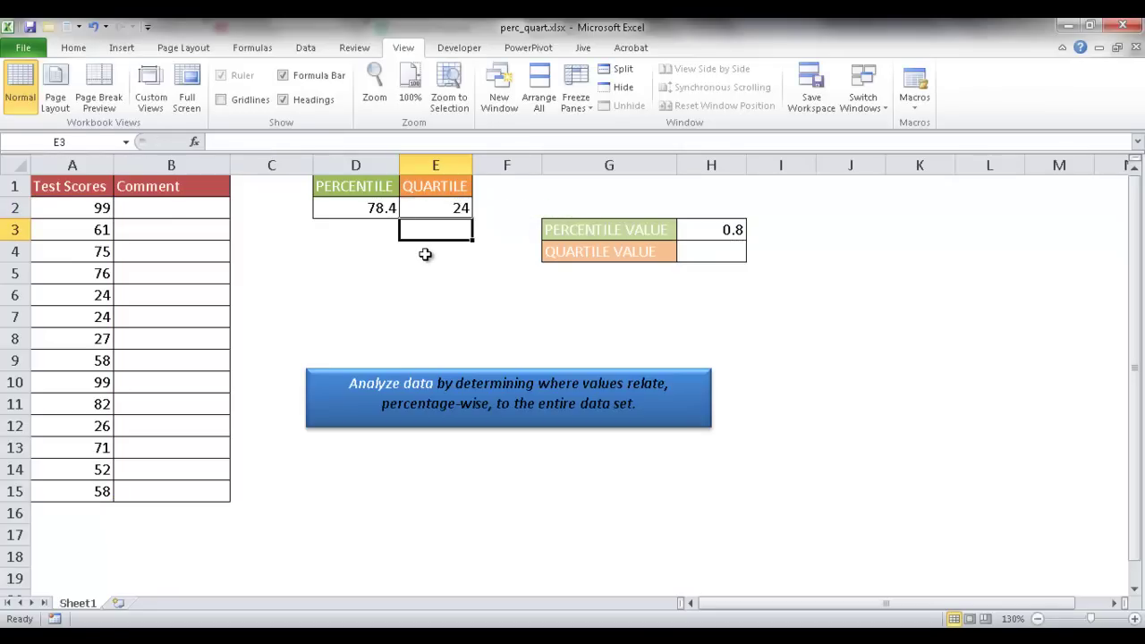
# Choose 3 as the quartile value in H4
pyautogui.click(698, 251)
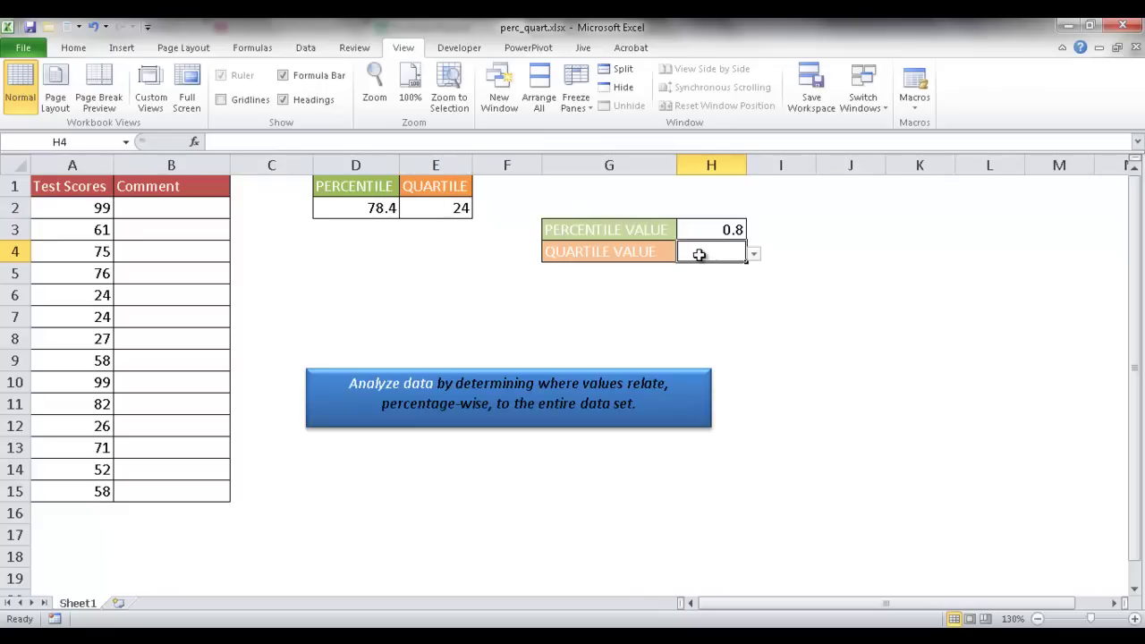
pyautogui.click(755, 257)
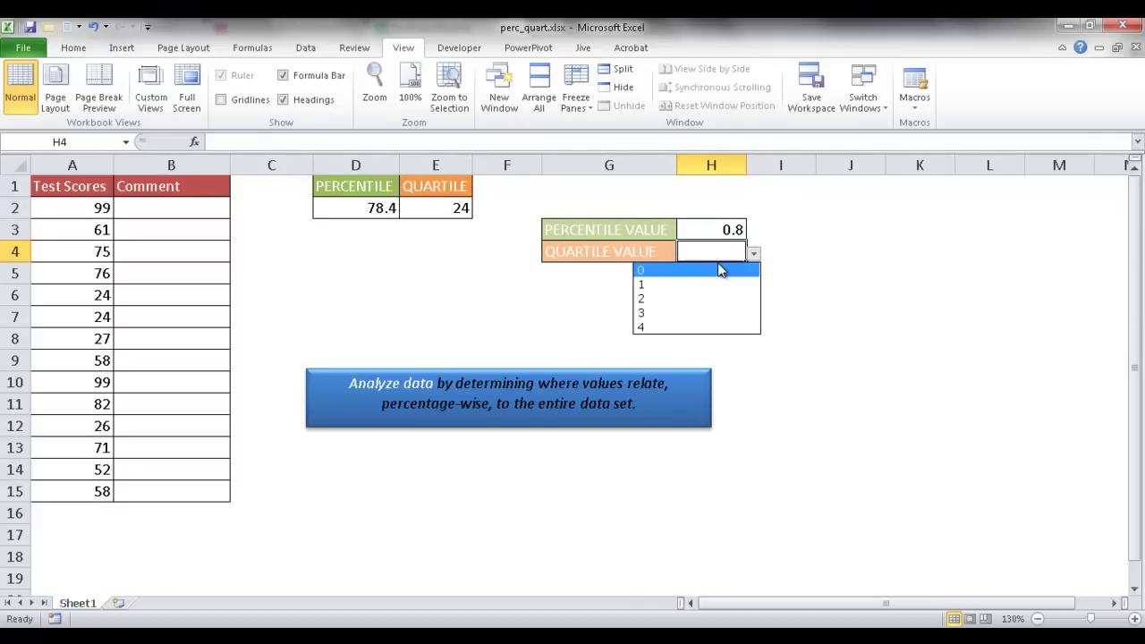
pyautogui.click(698, 313)
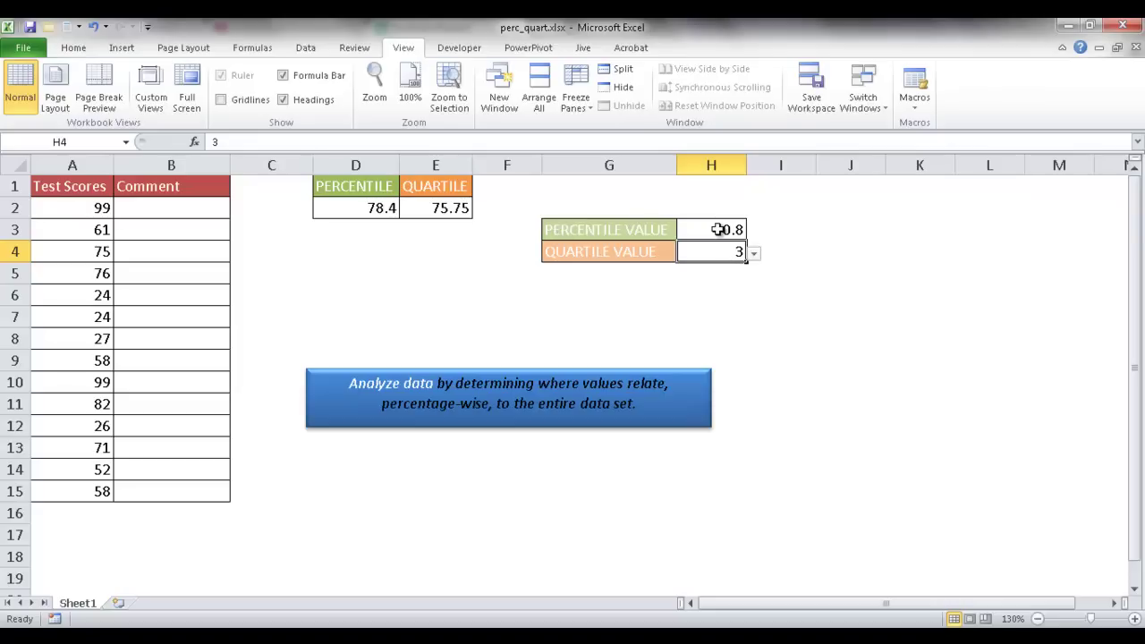
# Change the percentile value in H3 to .75 to match the third quartile
pyautogui.click(720, 230)
pyautogui.write('.75')
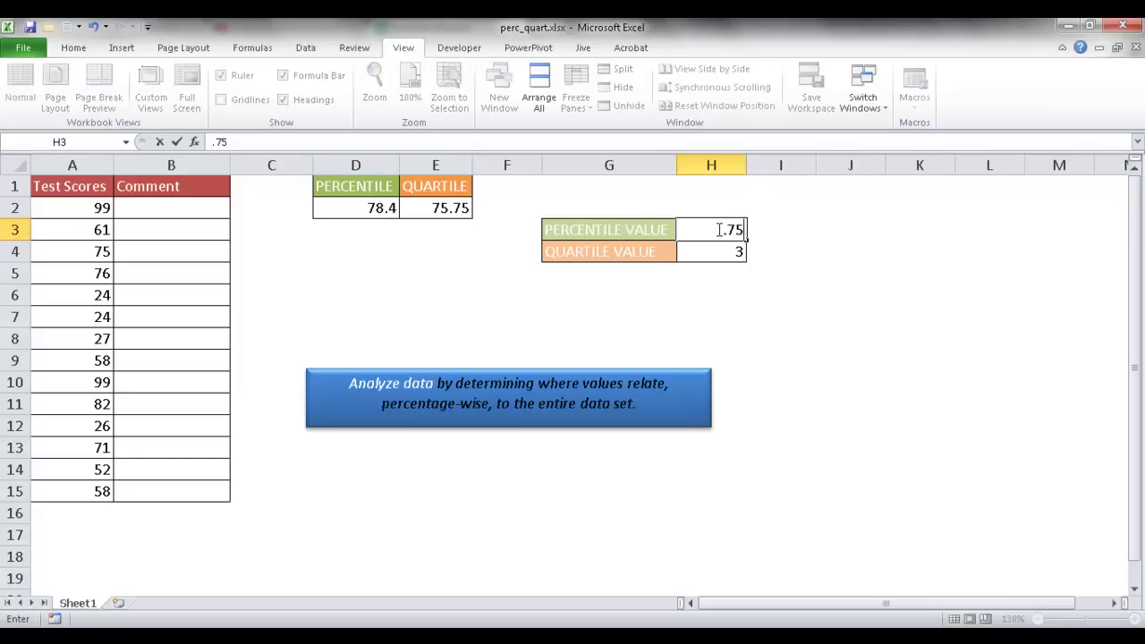
pyautogui.press('Return')
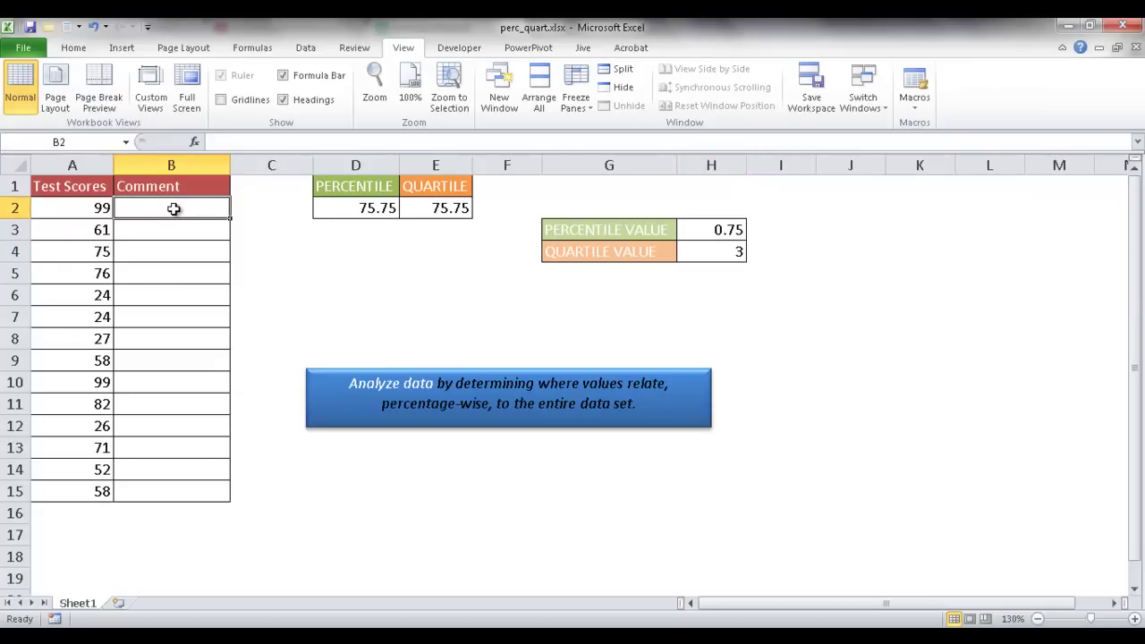
# Set the percentile value in H3 to .95
pyautogui.click(172, 209)
pyautogui.click(723, 229)
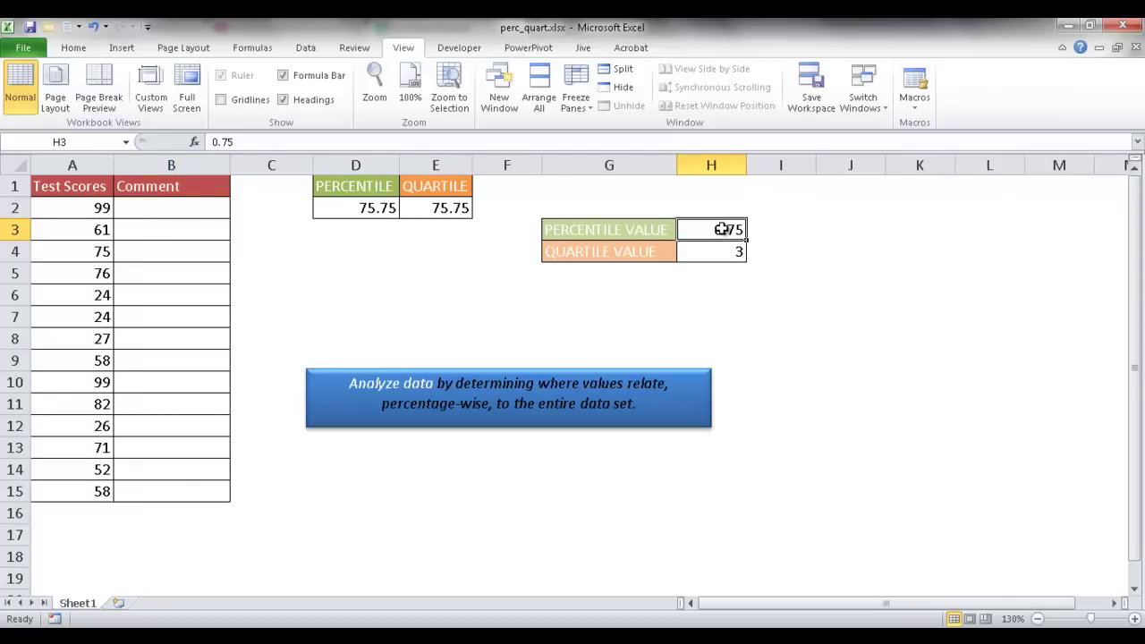
pyautogui.write('.95')
pyautogui.press('Return')
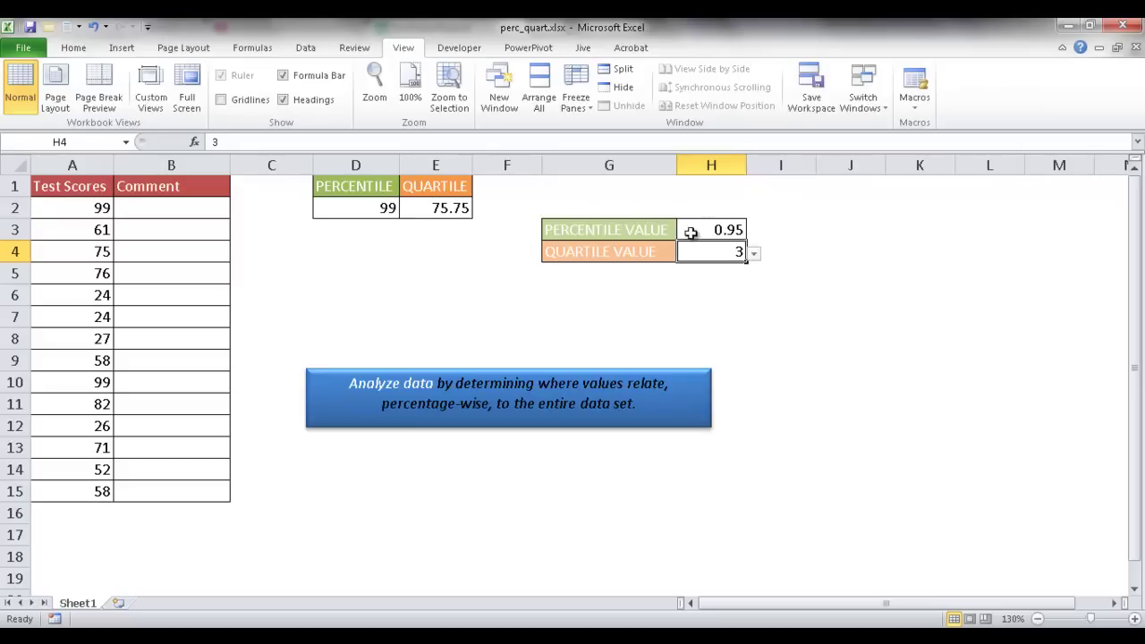
# Begin an IF formula in B2 testing whether the score in A2 is greater than or equal to the absolute reference $D$2
pyautogui.click(181, 212)
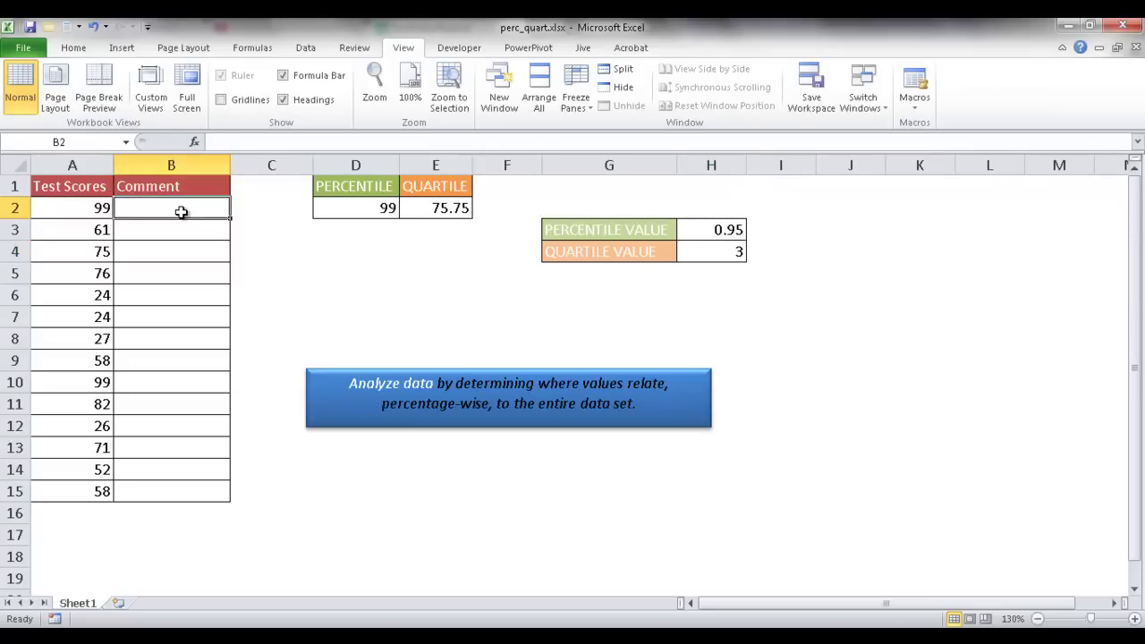
pyautogui.write('=IF(')
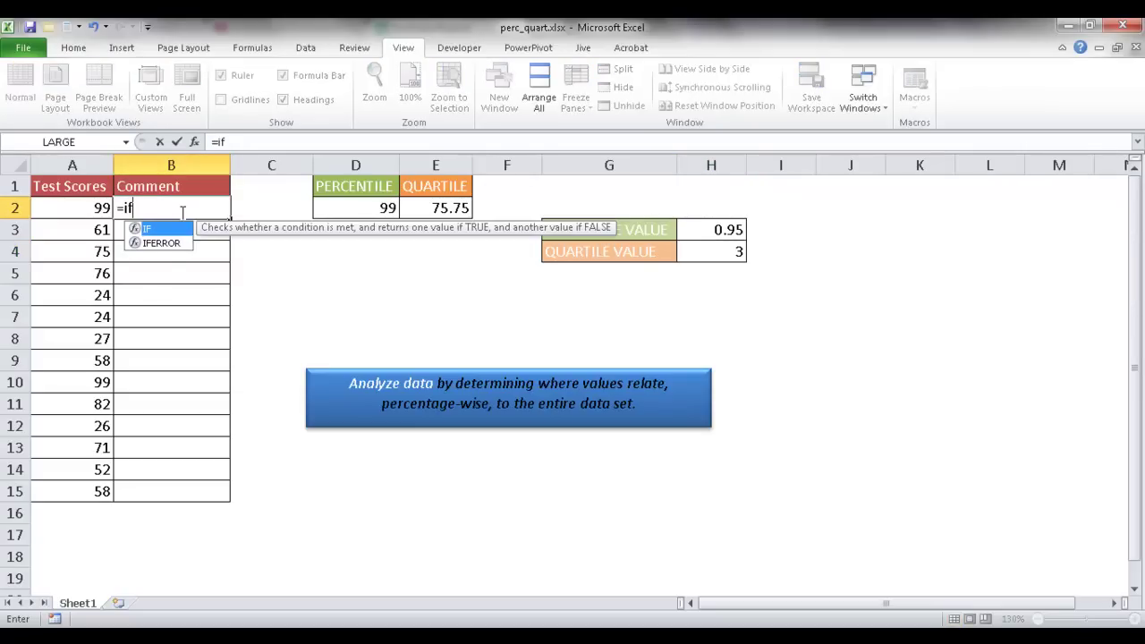
pyautogui.click(81, 208)
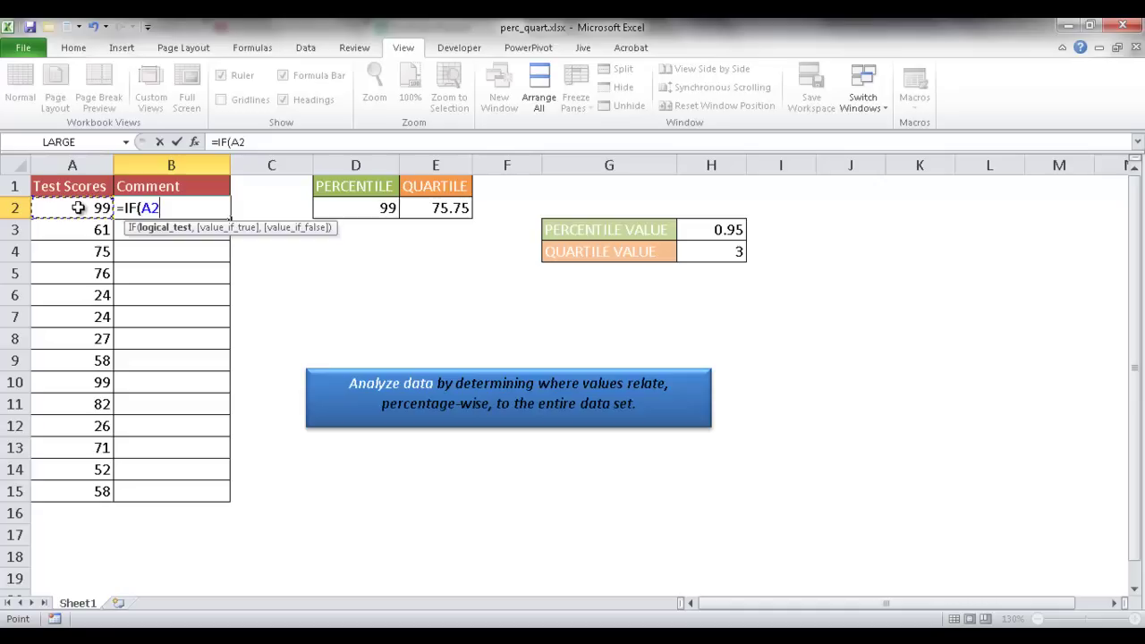
pyautogui.write('>=')
pyautogui.click(354, 209)
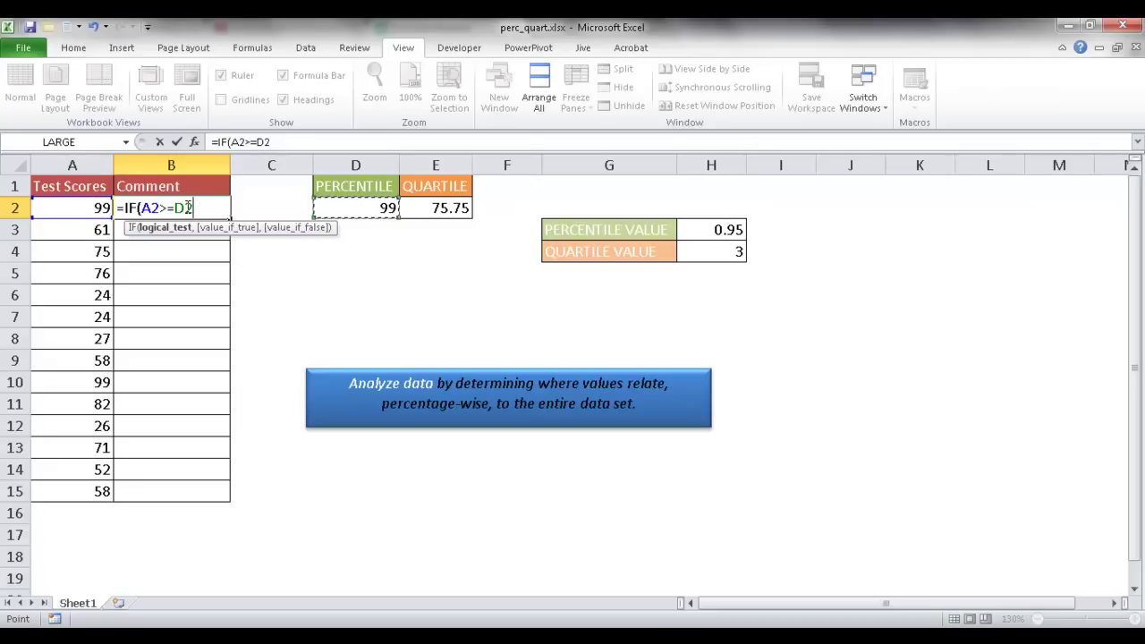
pyautogui.press('F4')
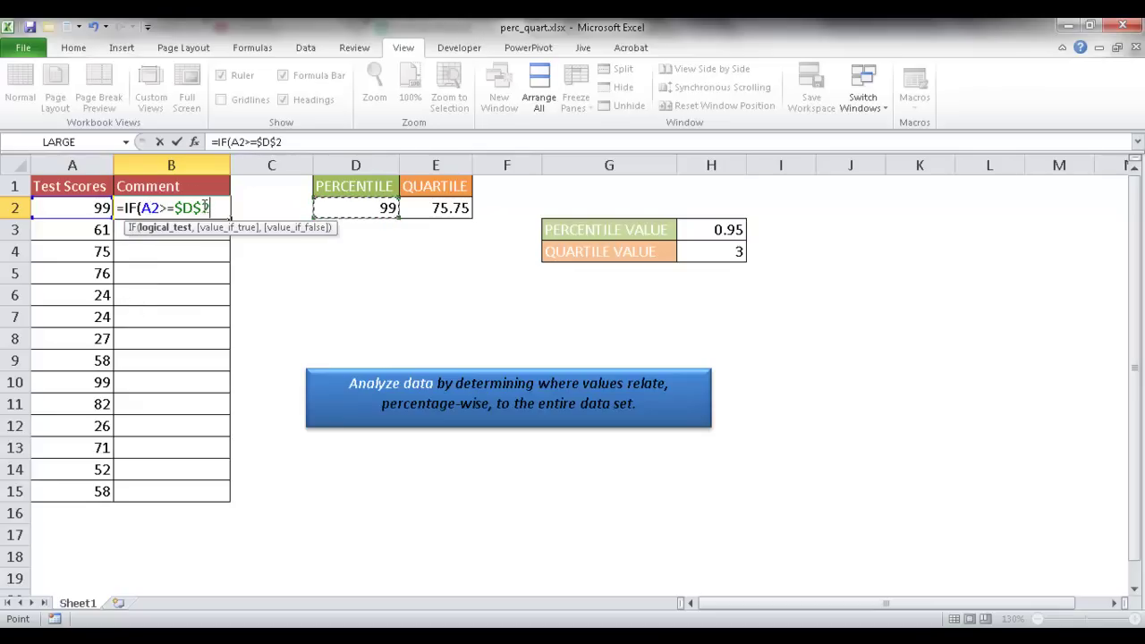
# Complete the B2 formula to return "This is the 95th Pct" when true and empty text when false
pyautogui.write(',')
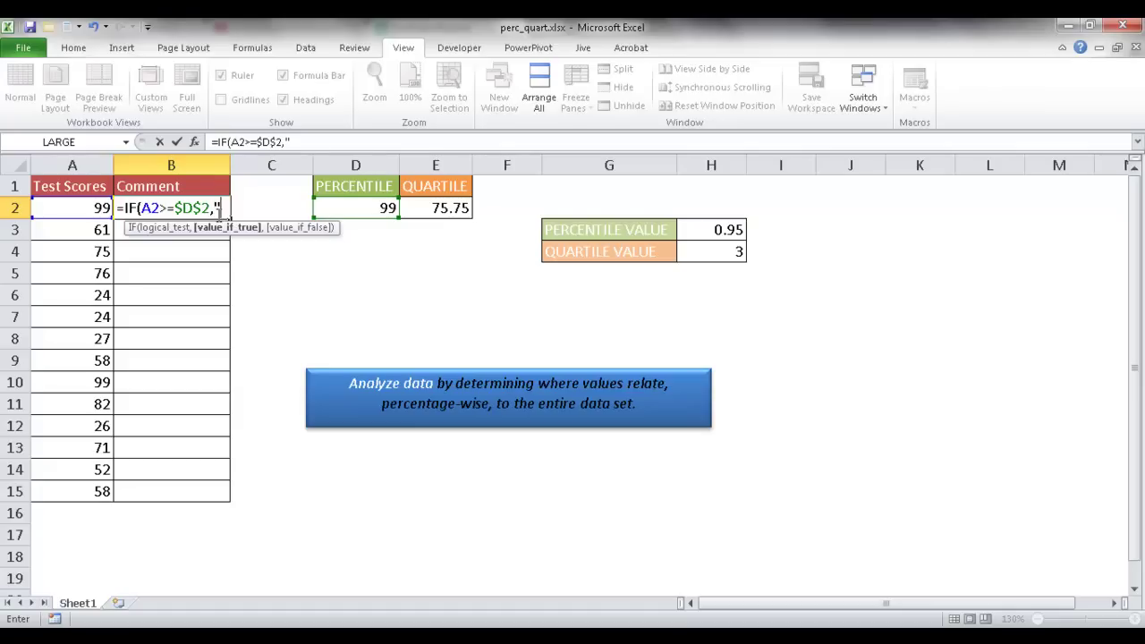
pyautogui.write('"This')
pyautogui.press('BackSpace')
pyautogui.press('BackSpace')
pyautogui.press('BackSpace')
pyautogui.press('BackSpace')
pyautogui.write('This is the ')
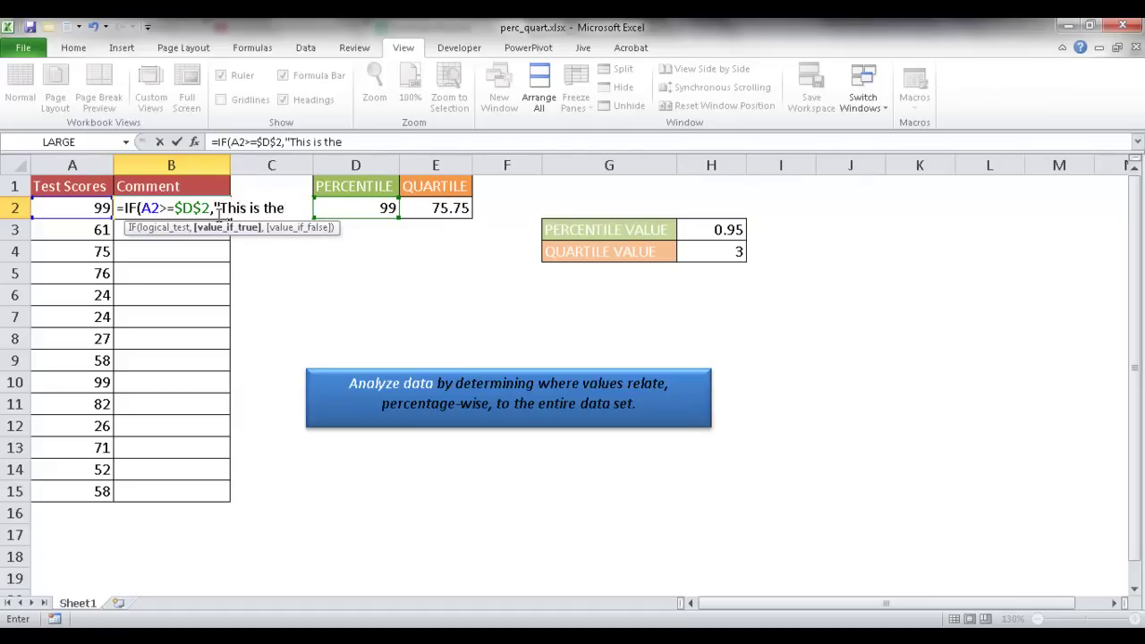
pyautogui.write('95th Pct')
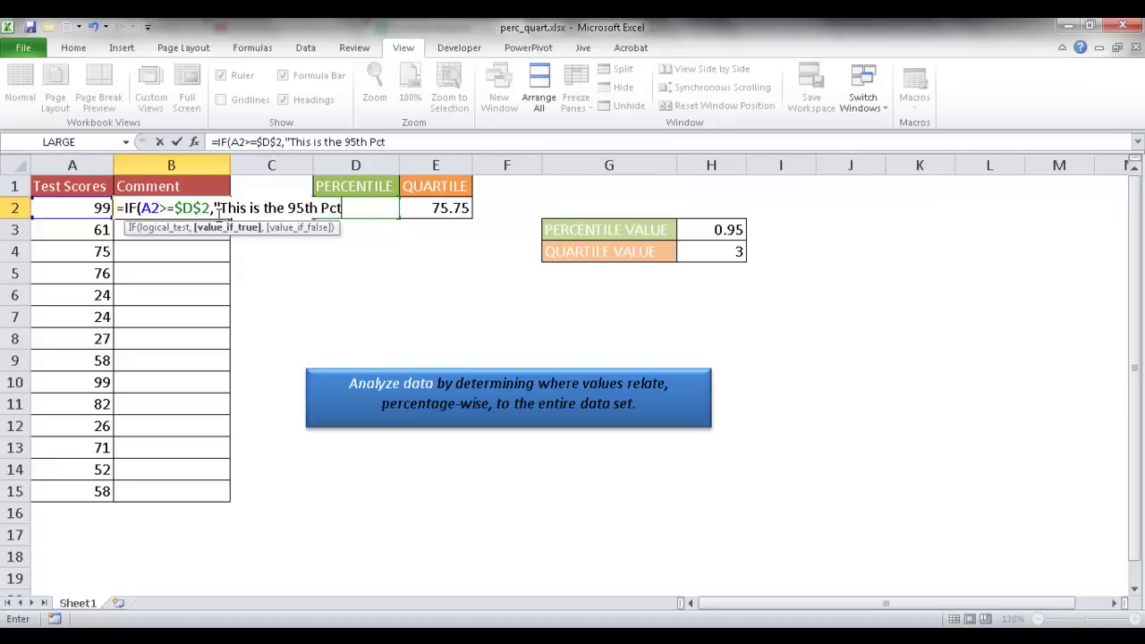
pyautogui.write('",')
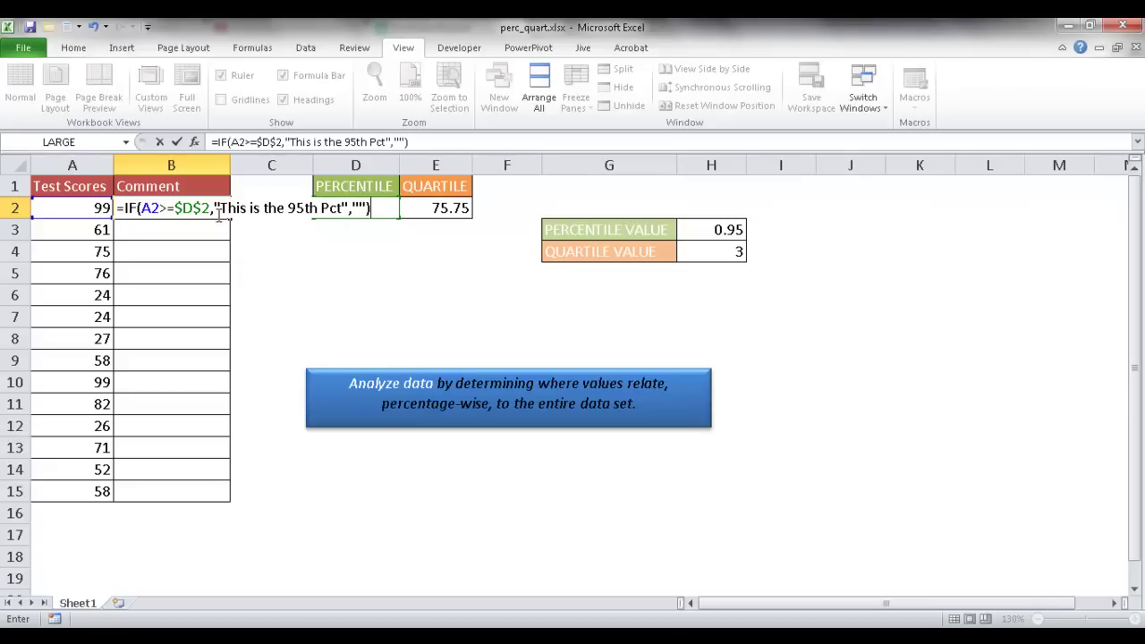
pyautogui.press('Return')
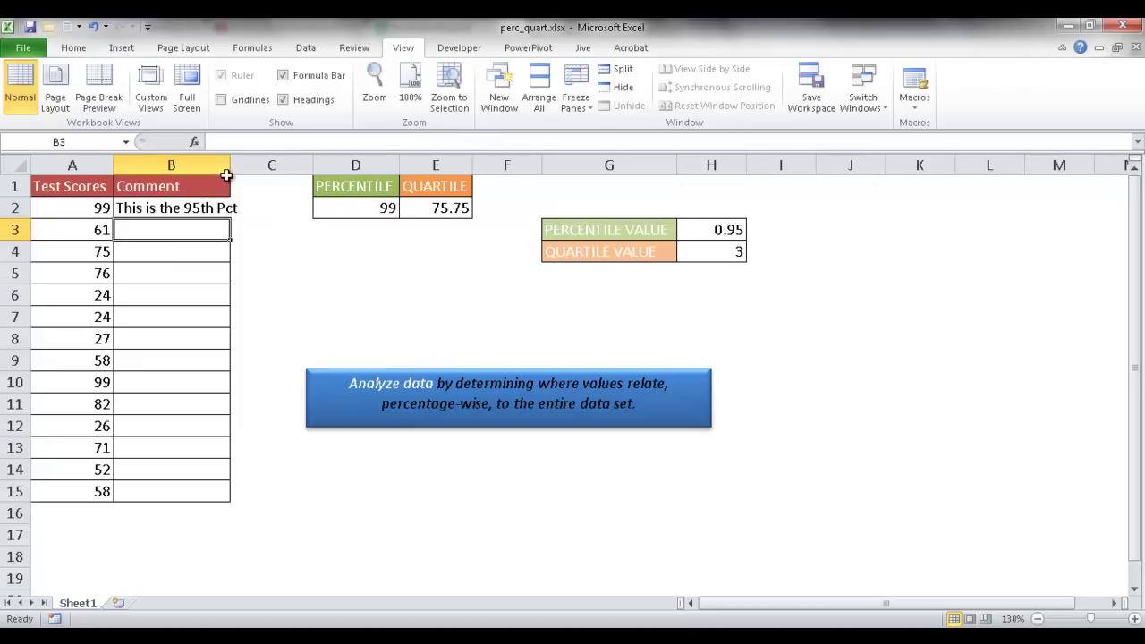
# Autofit the Comment column's width and fill the percentile comment formula from B2 down through B15
pyautogui.doubleClick(230, 165)
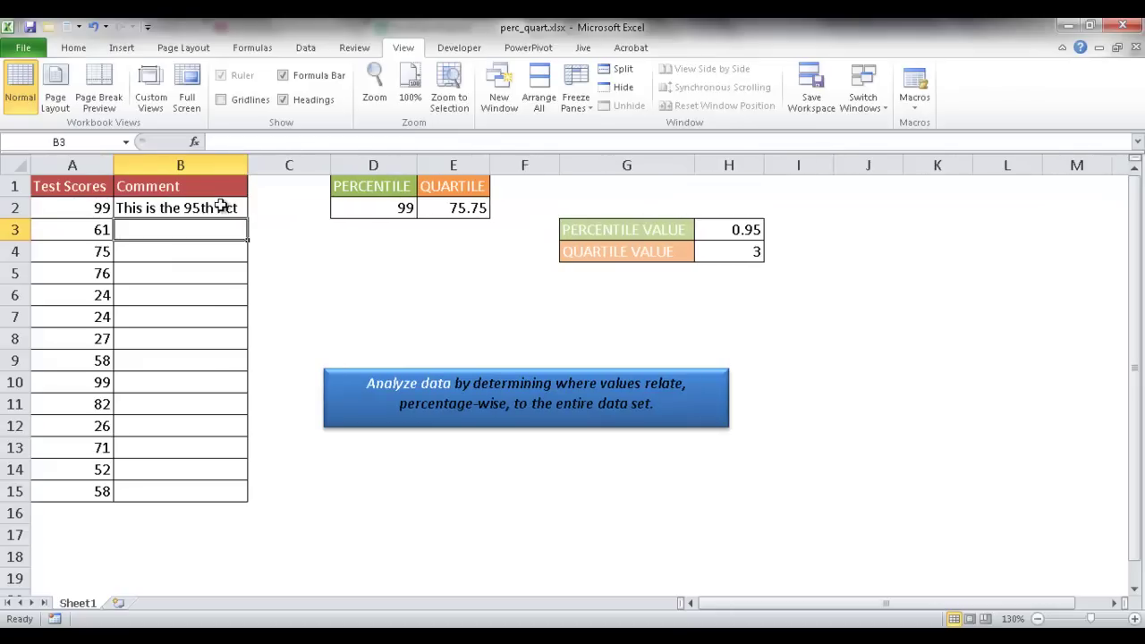
pyautogui.click(215, 207)
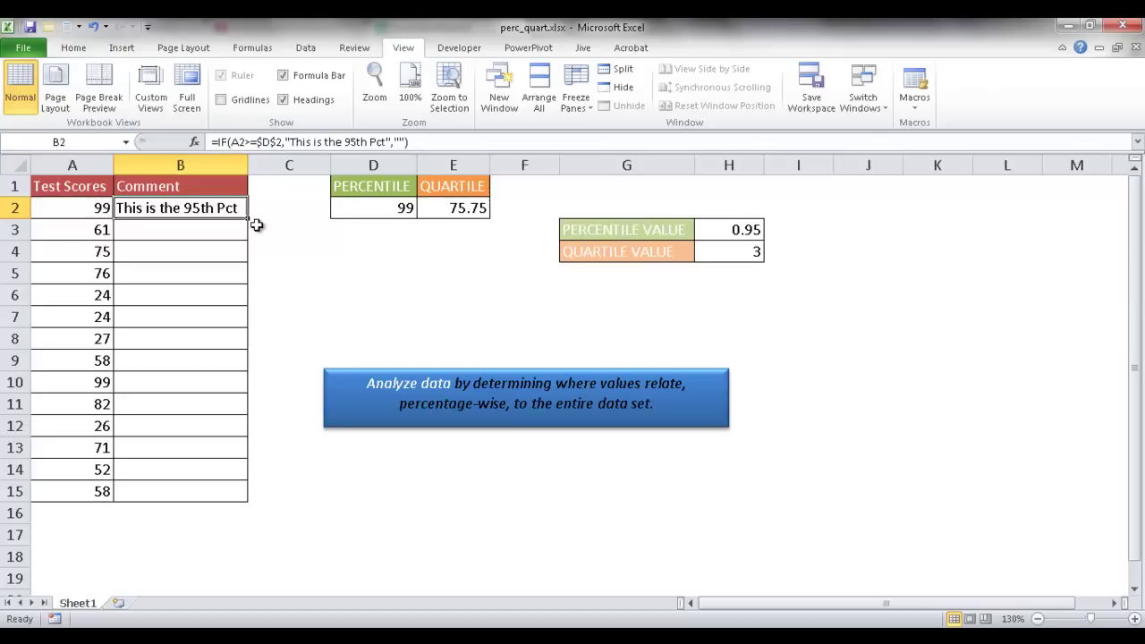
pyautogui.doubleClick(249, 220)
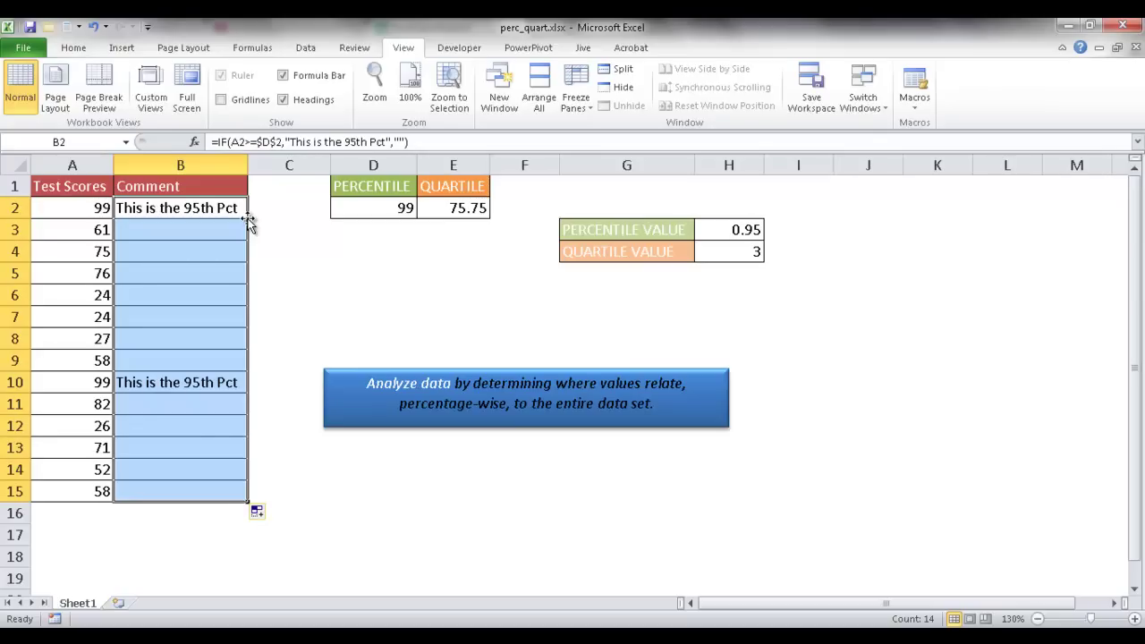
pyautogui.click(172, 204)
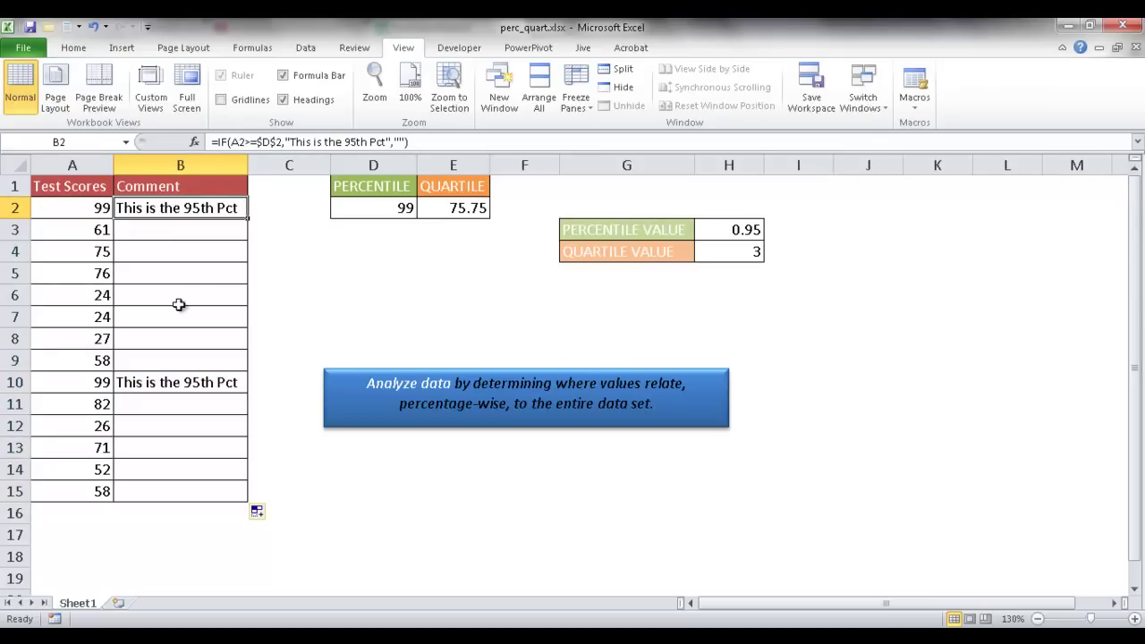
pyautogui.click(188, 383)
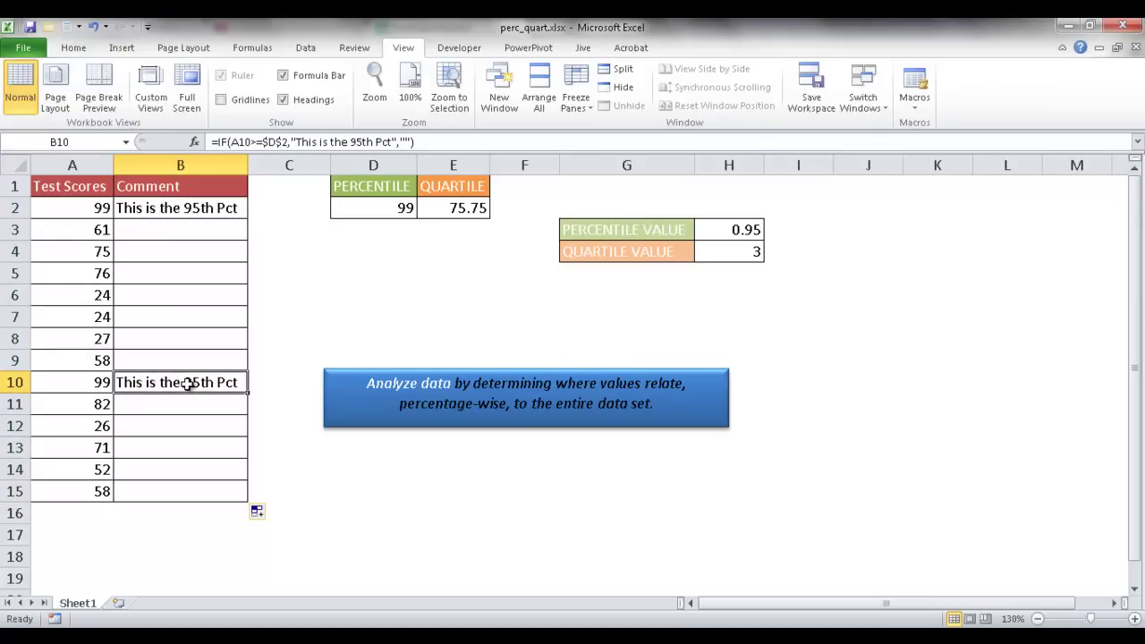
pyautogui.click(100, 383)
pyautogui.click(89, 207)
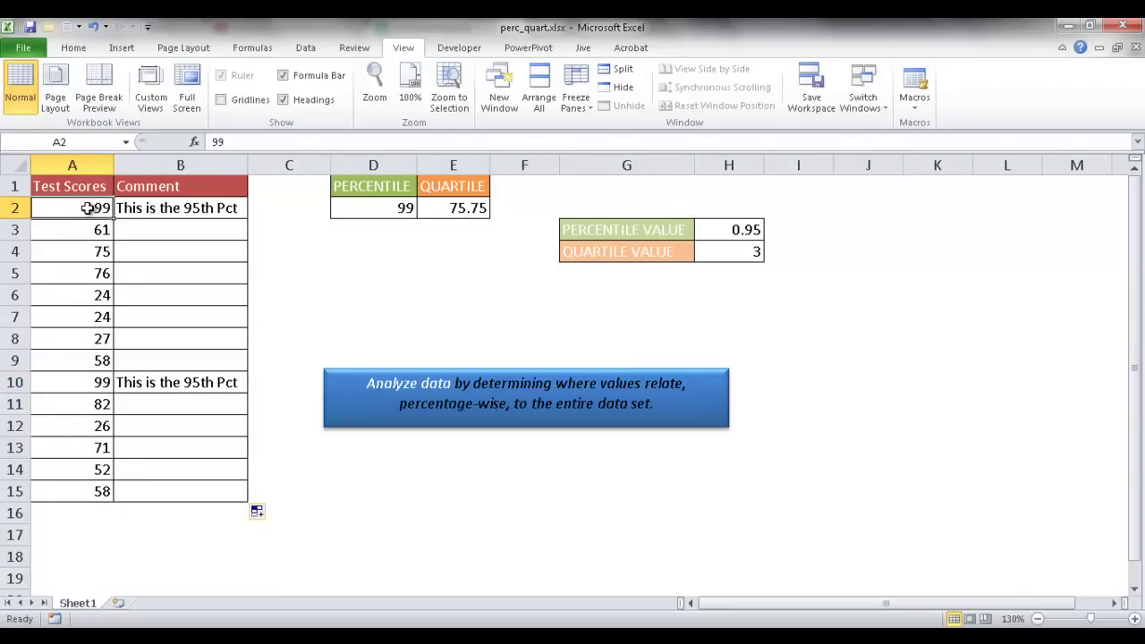
# Set the percentile value in H3 to .85
pyautogui.click(743, 229)
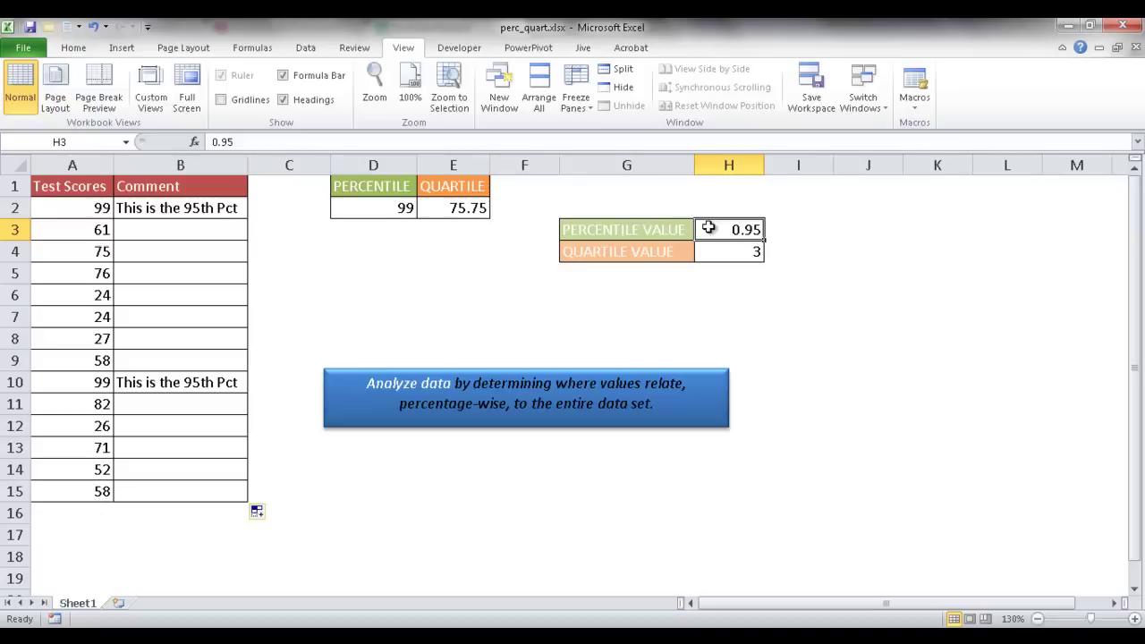
pyautogui.write('.85')
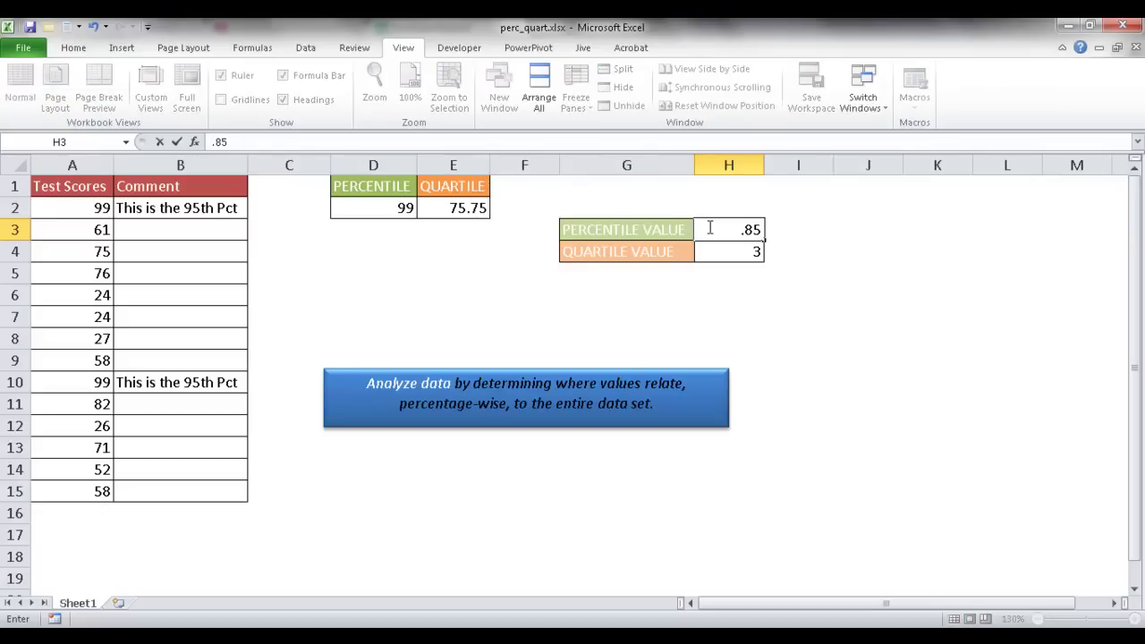
pyautogui.press('Return')
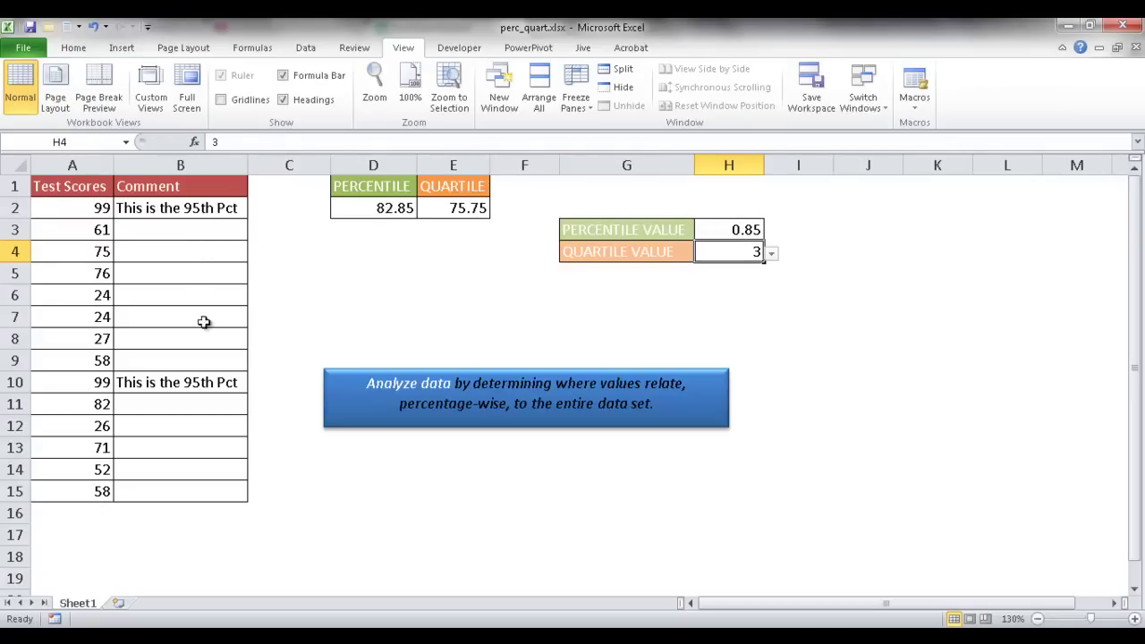
# Change the comparison reference in the B2 formula to the quartile result $E$2 and fill the formula down through B15
pyautogui.click(188, 207)
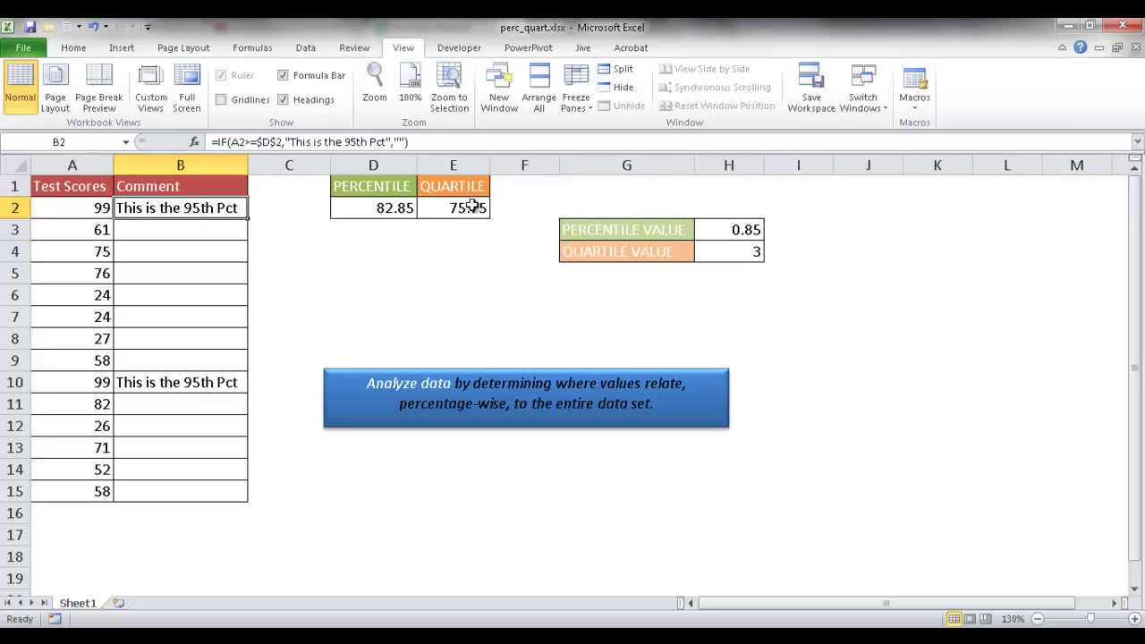
pyautogui.click(269, 143)
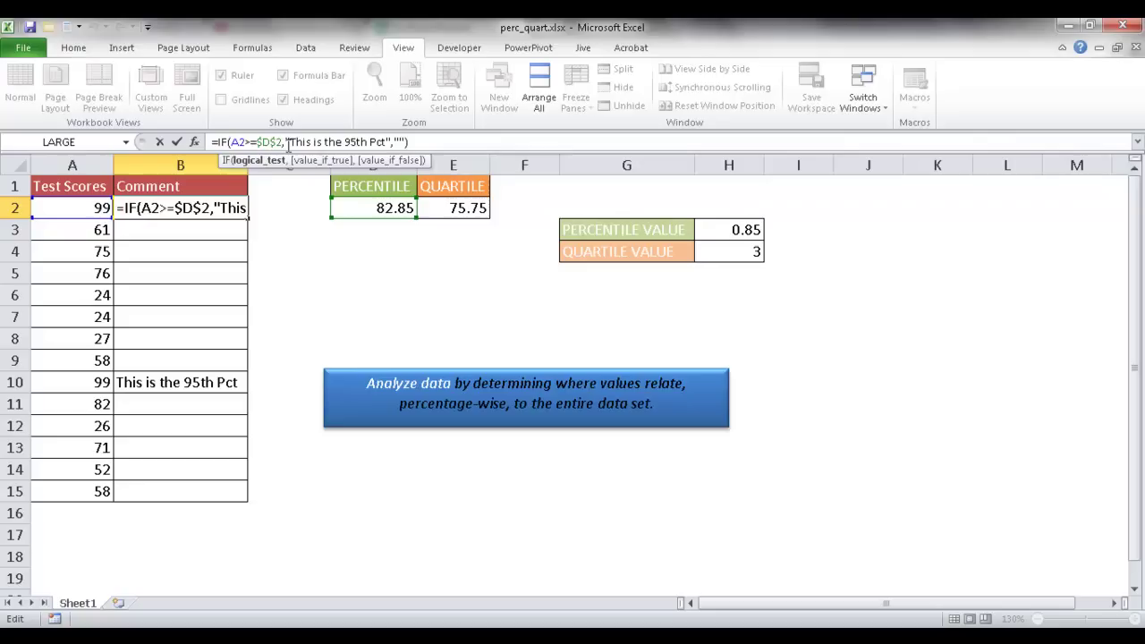
pyautogui.press('BackSpace')
pyautogui.write('e')
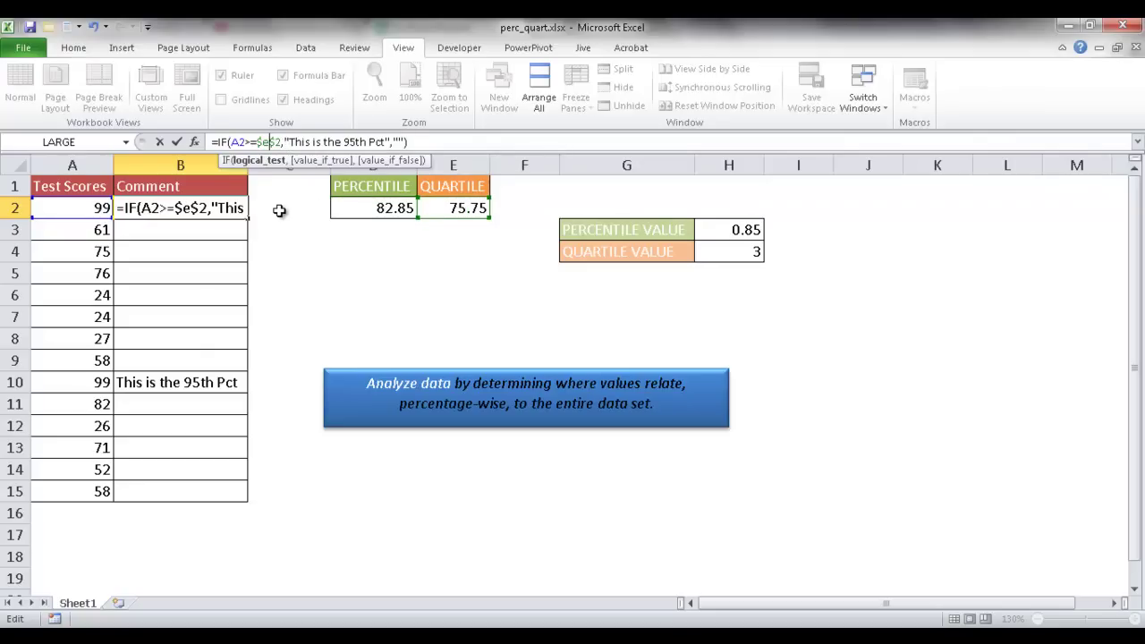
pyautogui.hotkey('ctrl', 'Return')
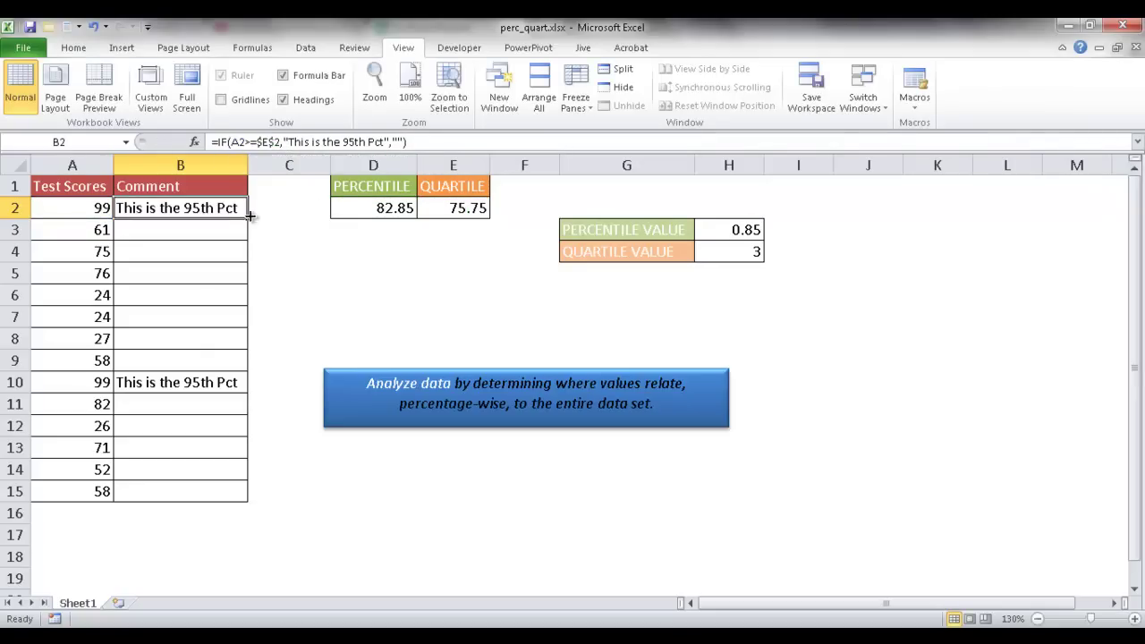
pyautogui.doubleClick(248, 218)
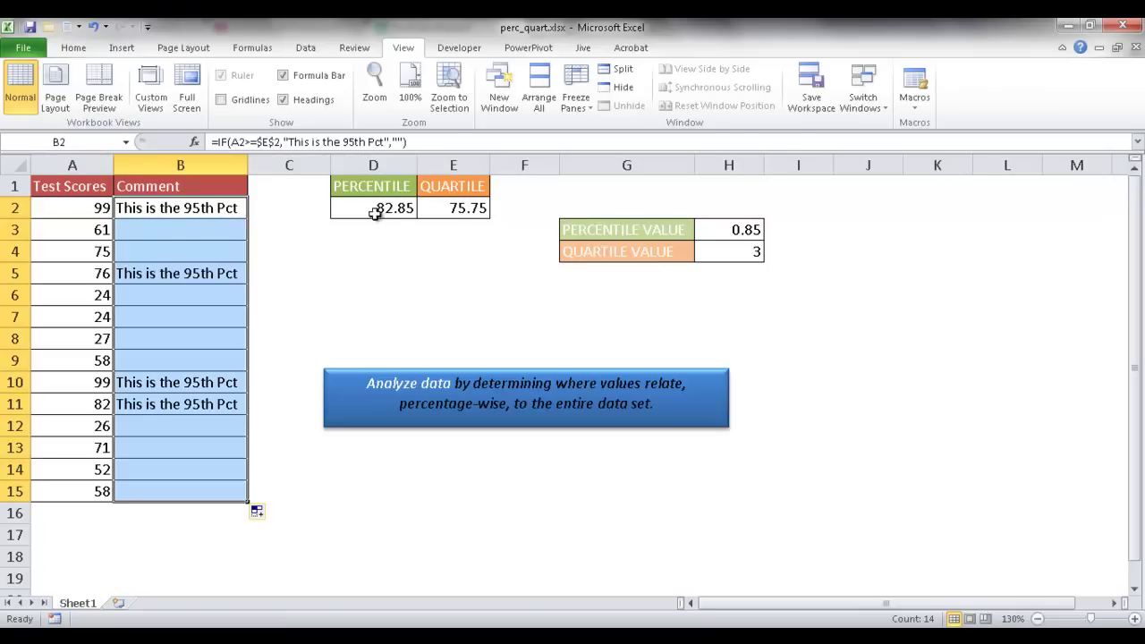
pyautogui.click(452, 210)
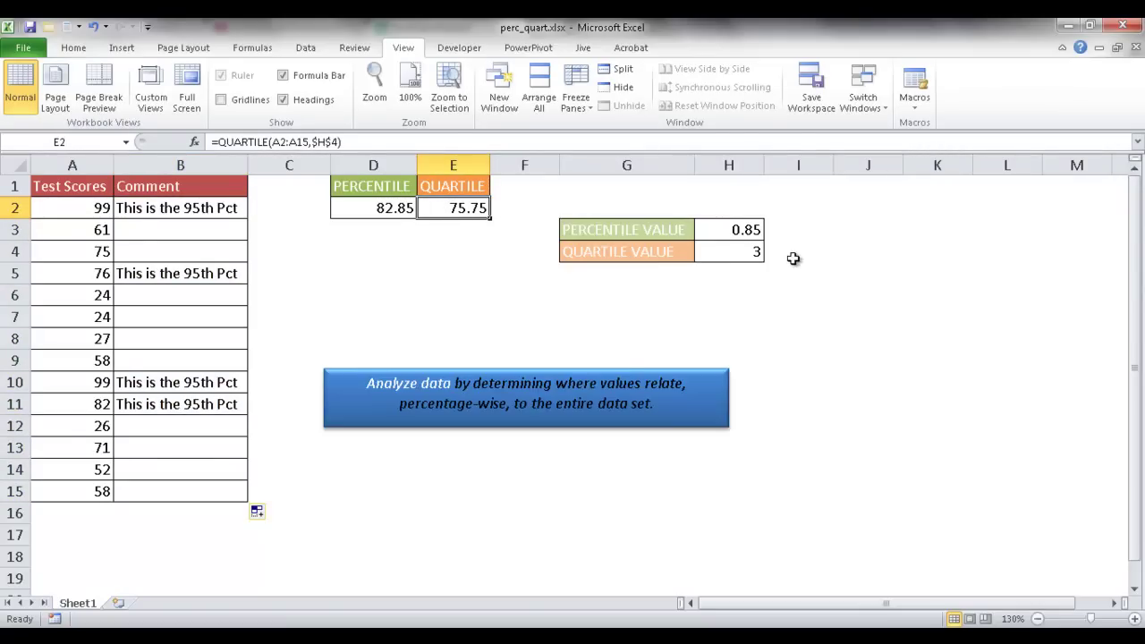
pyautogui.click(723, 251)
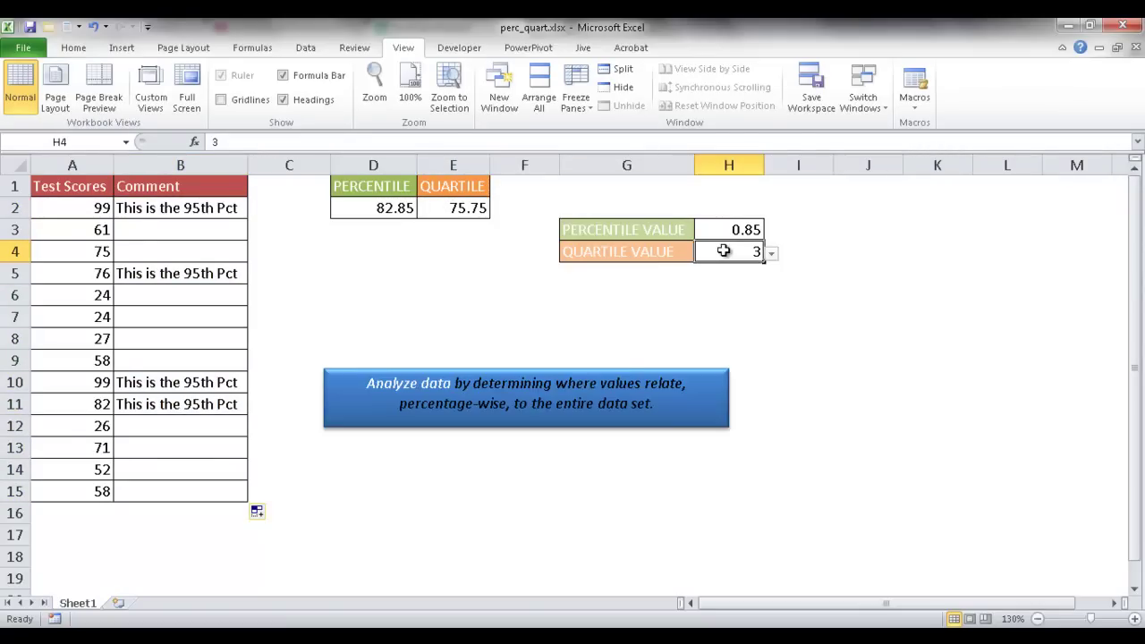
# Change the true-result text in the B2 formula to "This is the 3rd Quartile"
pyautogui.click(202, 208)
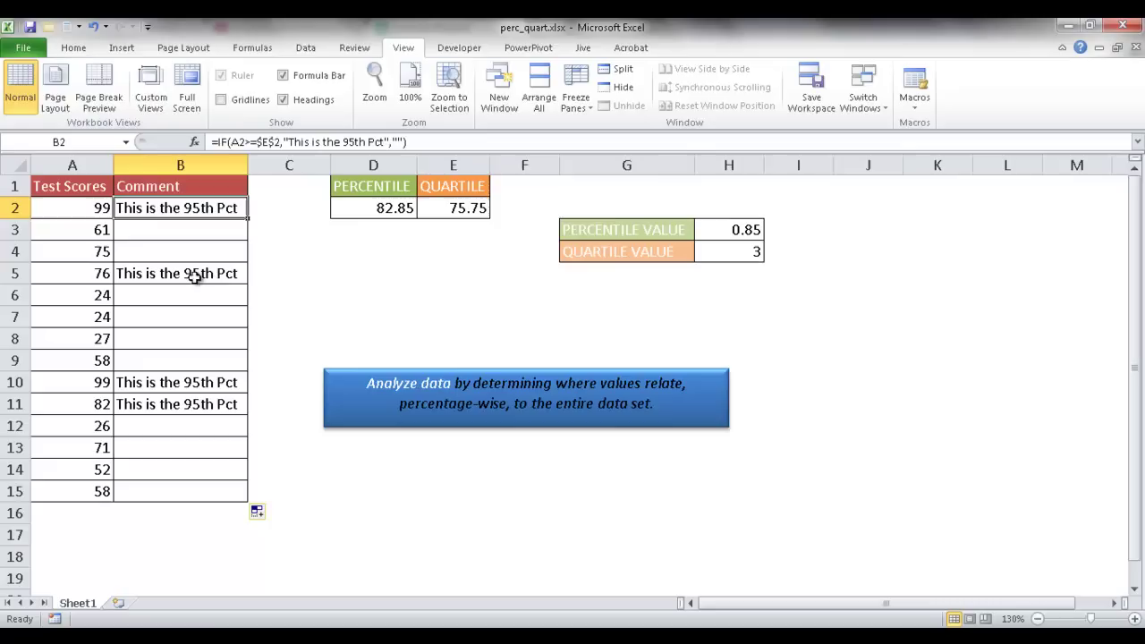
pyautogui.click(195, 277)
pyautogui.click(200, 210)
pyautogui.click(385, 143)
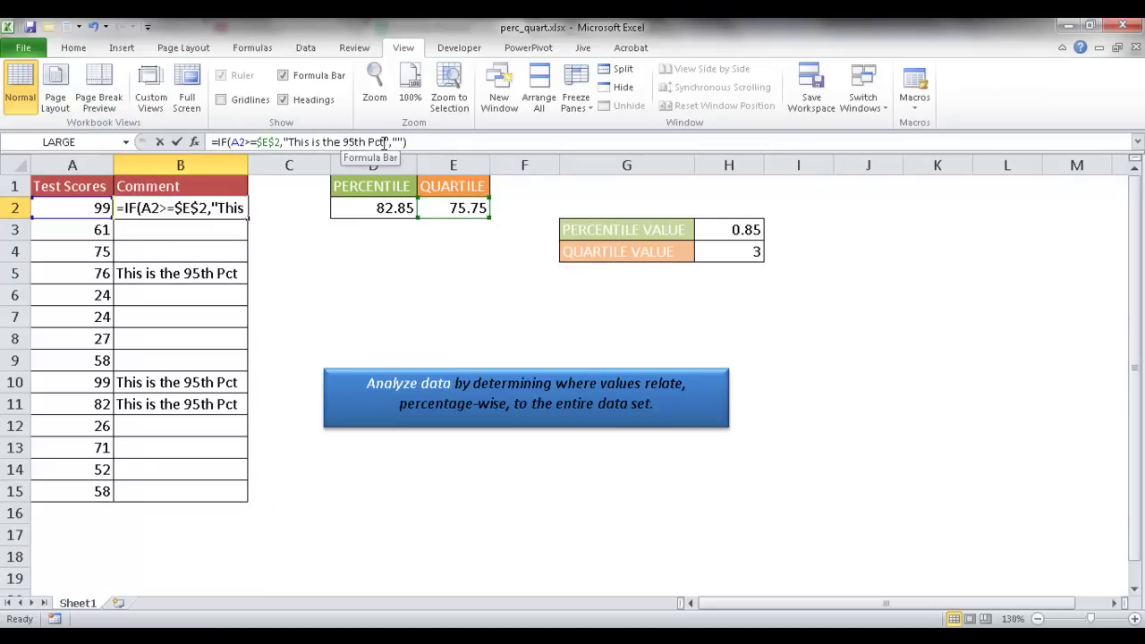
pyautogui.moveTo(384, 143); pyautogui.dragTo(344, 146)
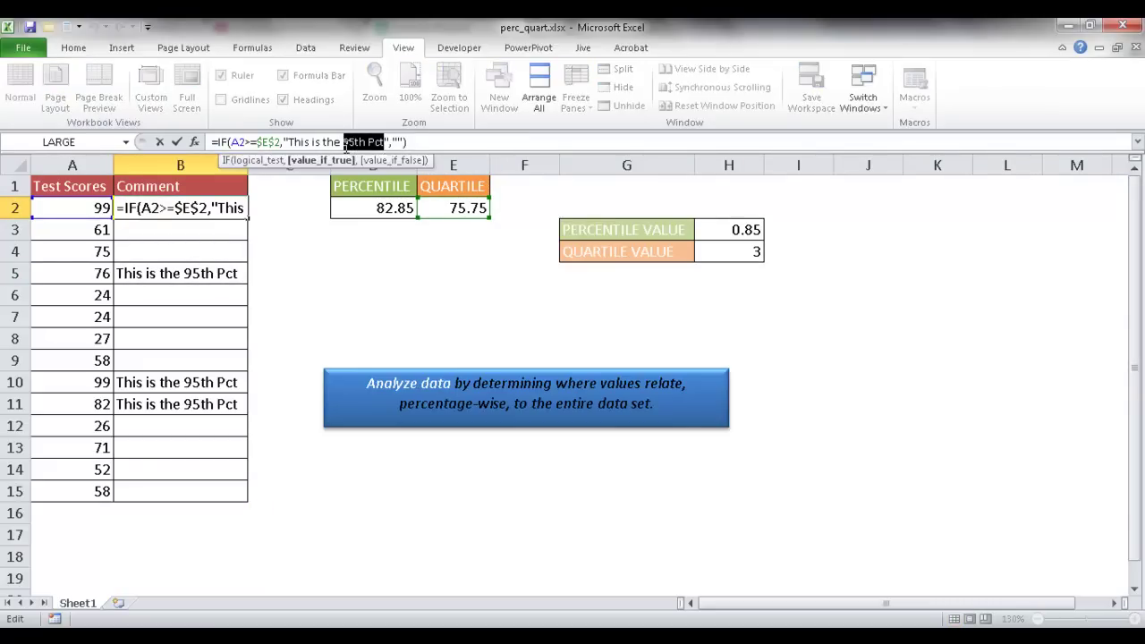
pyautogui.write('3rd Q')
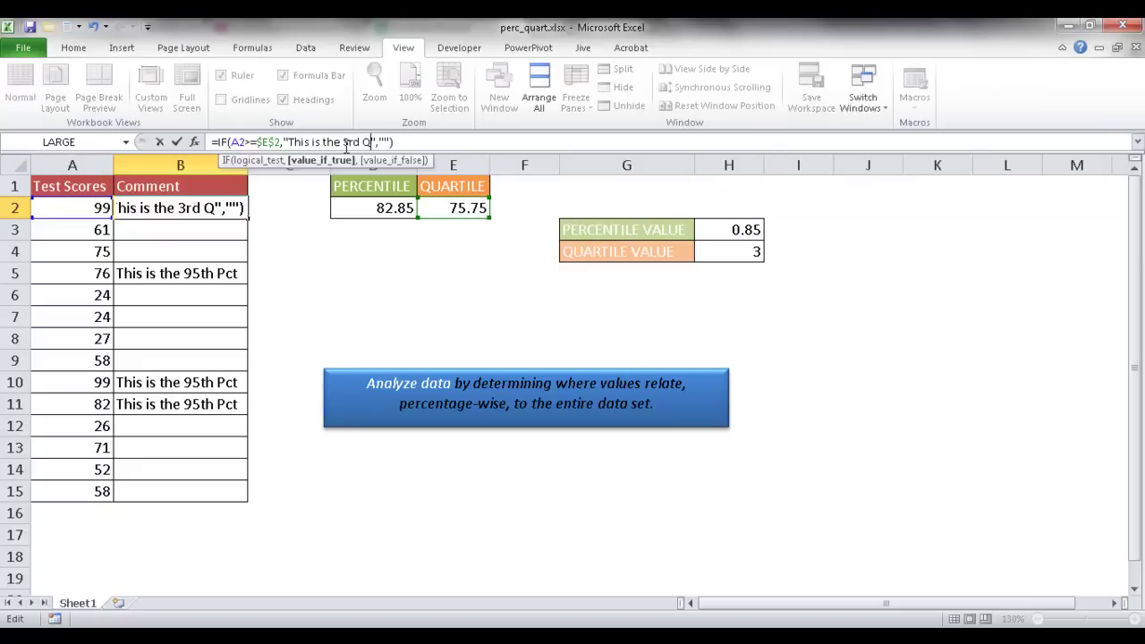
pyautogui.write('uartile')
pyautogui.press('Return')
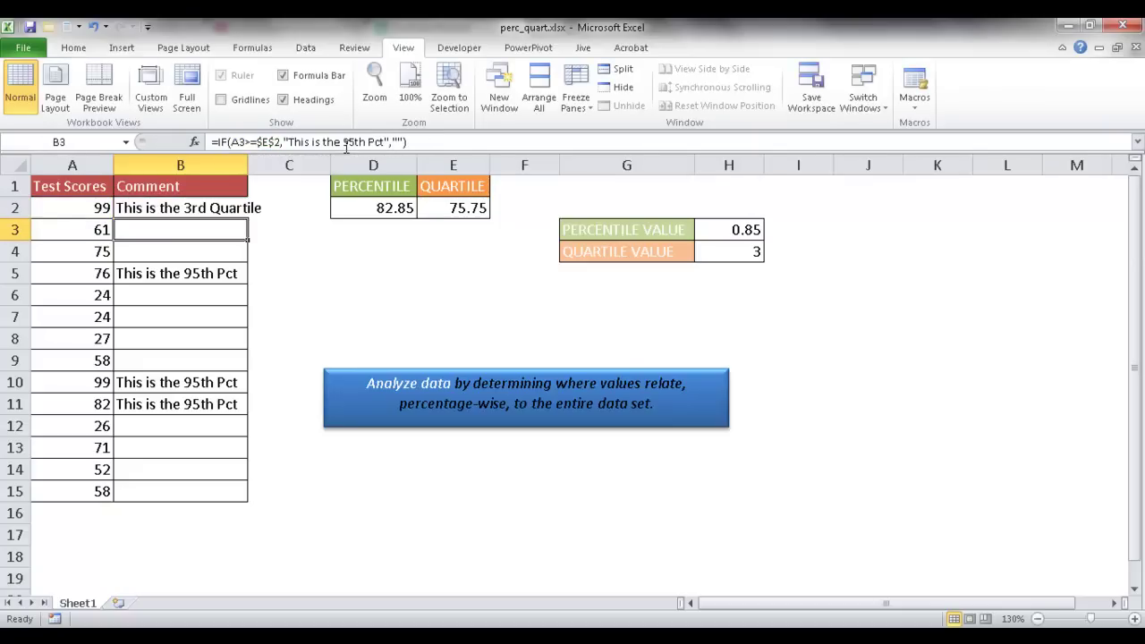
# Widen the Comment column to fit the quartile text and copy the updated B2 formula down through B15
pyautogui.doubleClick(248, 165)
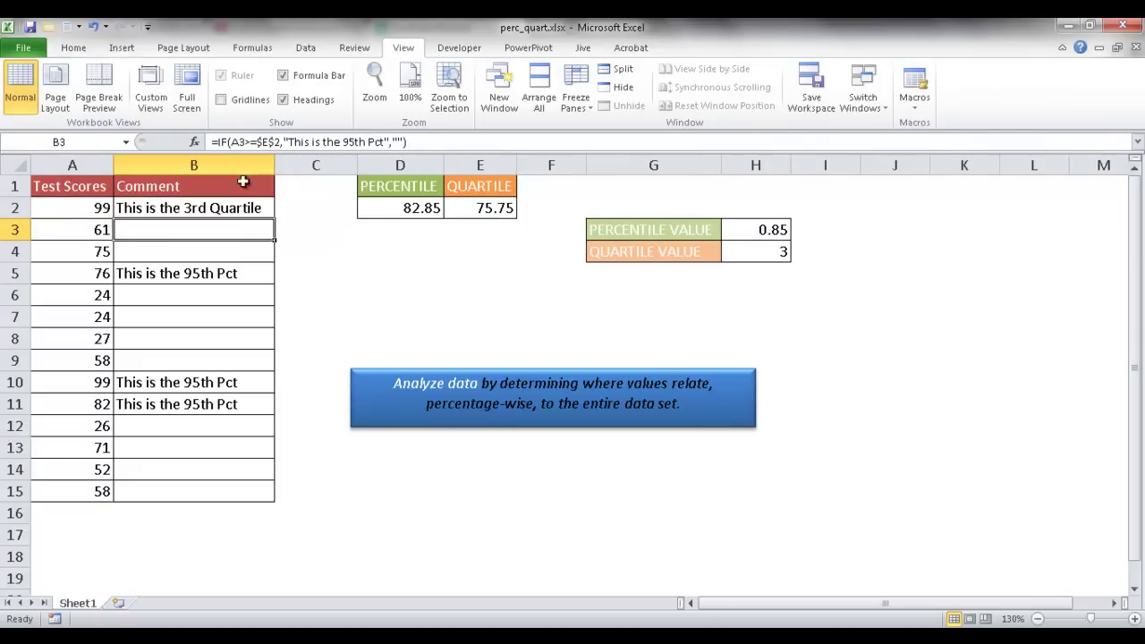
pyautogui.click(231, 208)
pyautogui.doubleClick(274, 218)
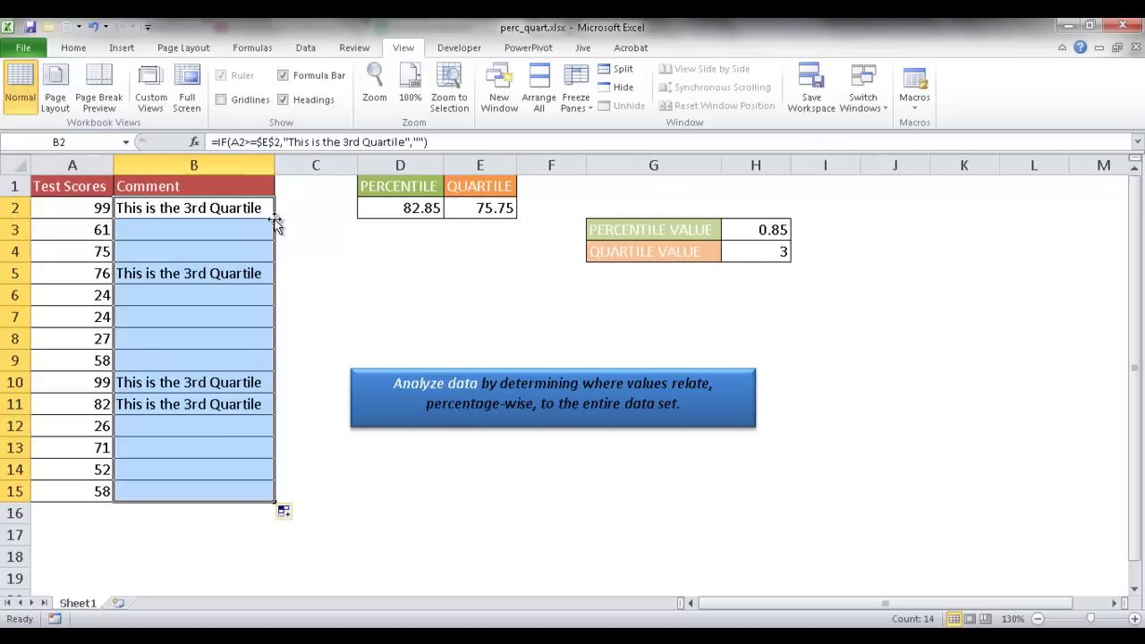
pyautogui.click(224, 211)
pyautogui.click(207, 273)
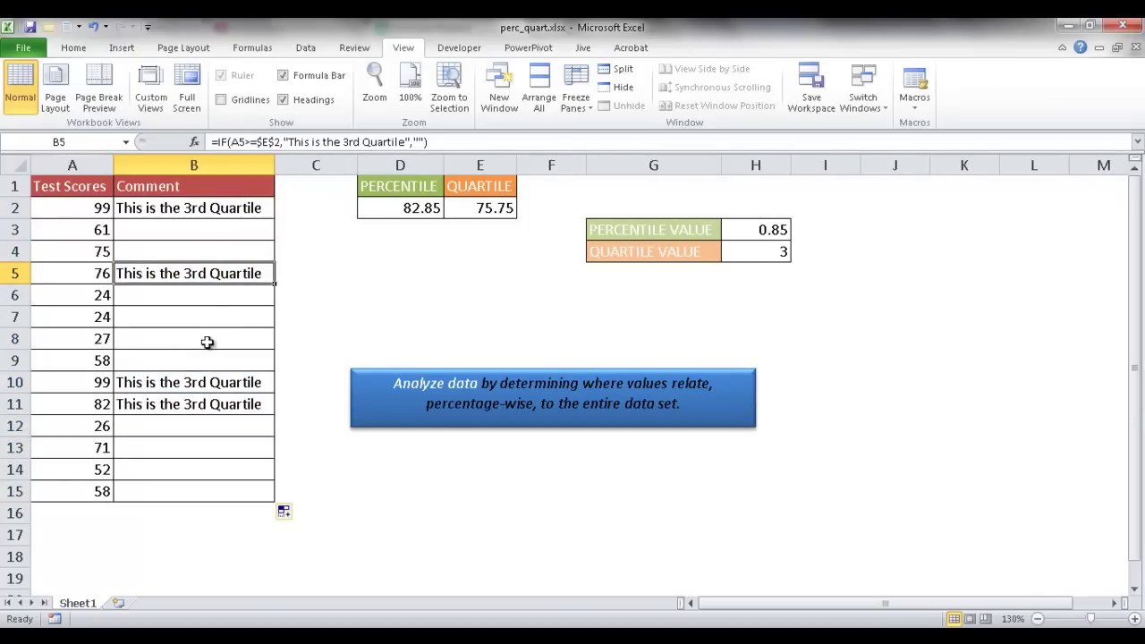
pyautogui.click(211, 383)
pyautogui.click(214, 404)
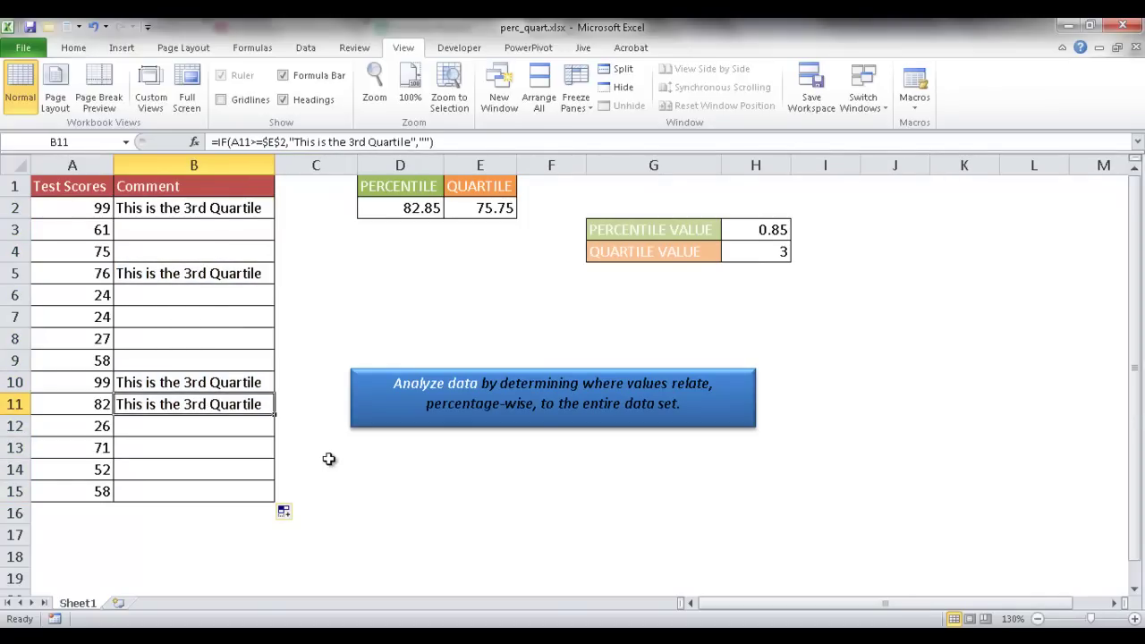